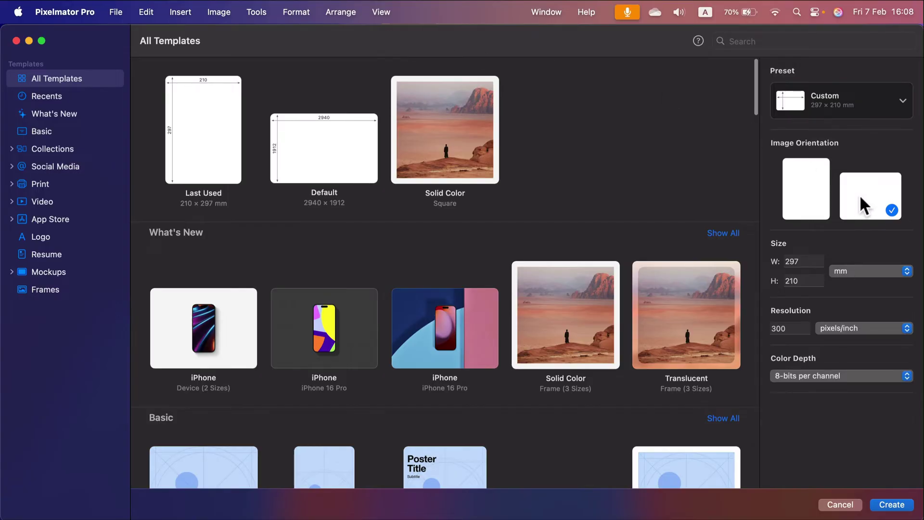
Create the untitled 297 × 210 mm landscape document at 300 pixels/inch (3508 × 2480 px).
click(892, 504)
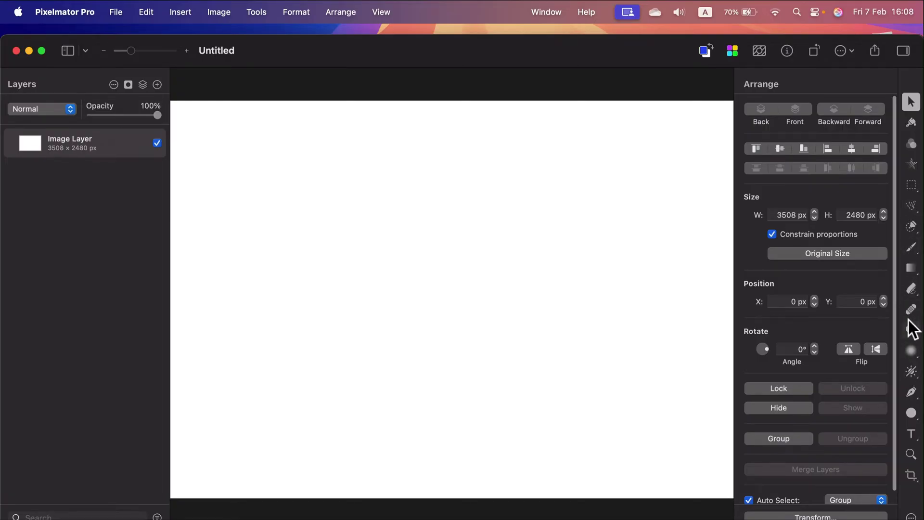
Switch from the shape tool flyout to the Shape tool, with Triangle as the current preset.
drag(918, 418, 895, 458)
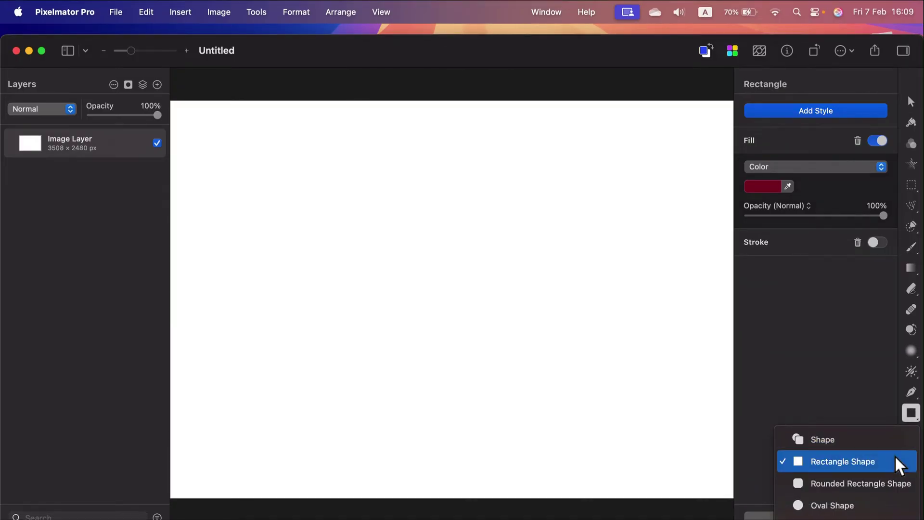
drag(895, 457, 826, 397)
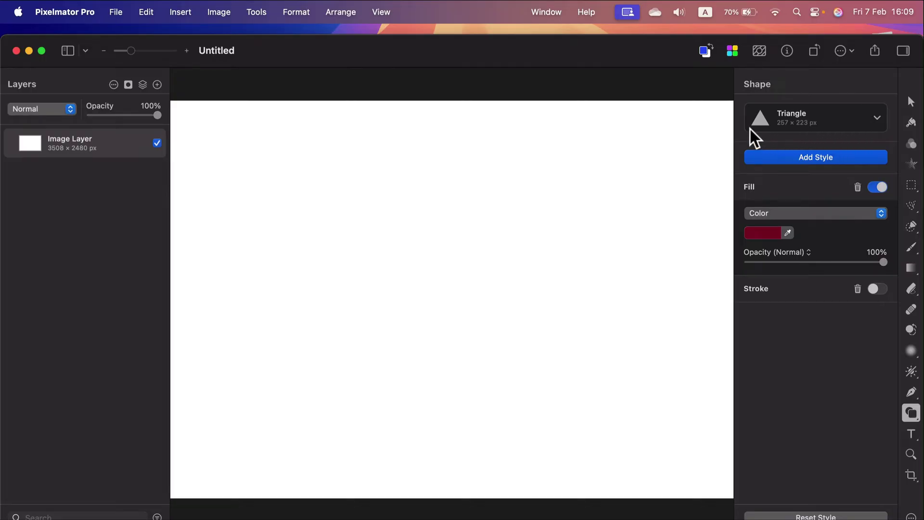
Browse the shape library's categories and pick the Heart shape from the Basic category.
click(874, 118)
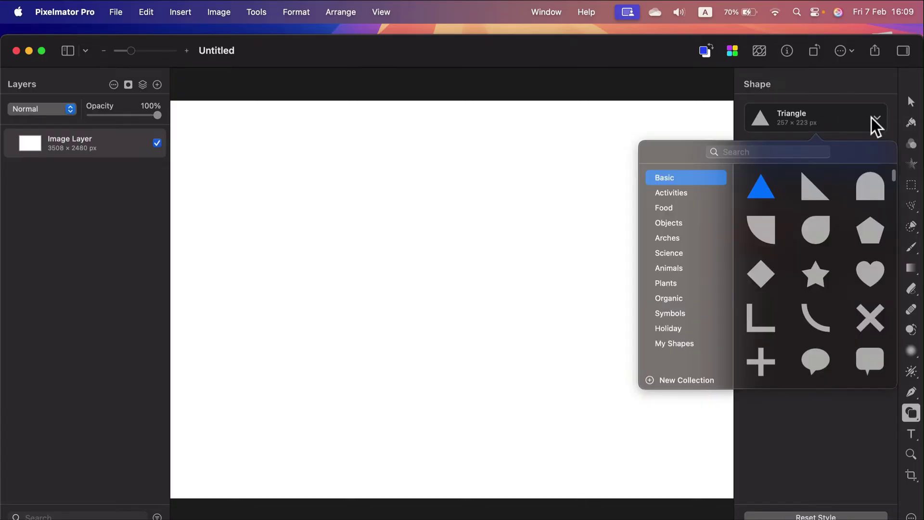
scroll(813, 220, down, 8)
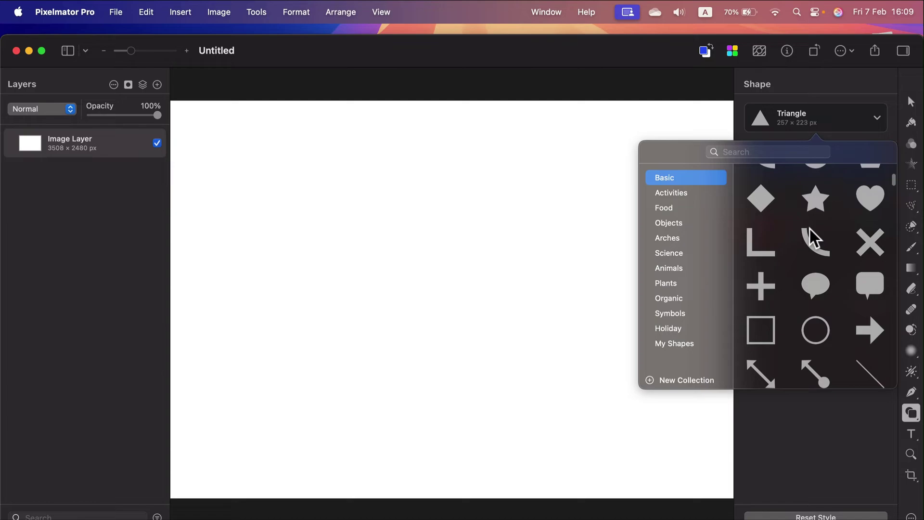
scroll(808, 230, down, 10)
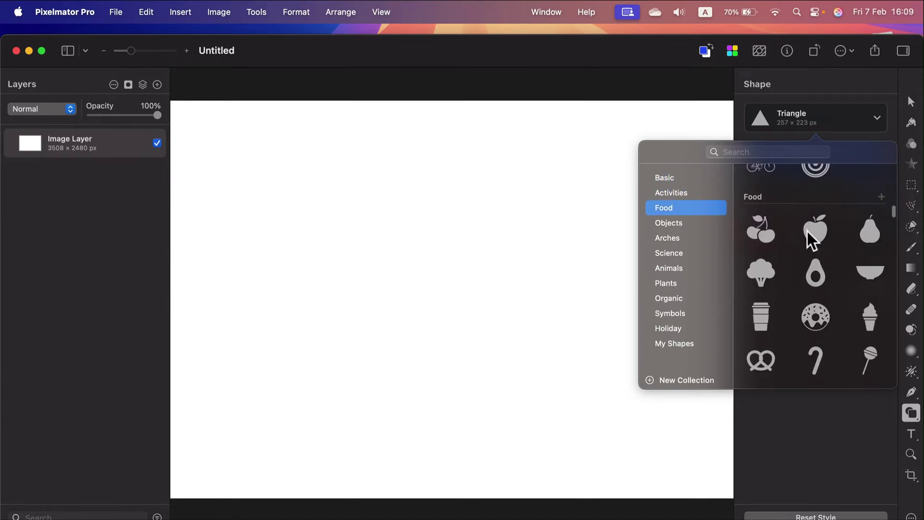
scroll(804, 230, down, 8)
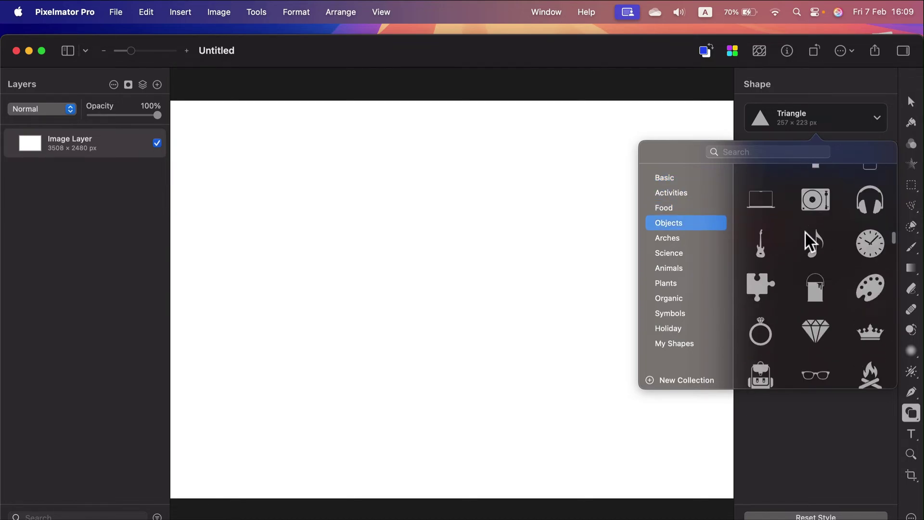
scroll(816, 283, down, 8)
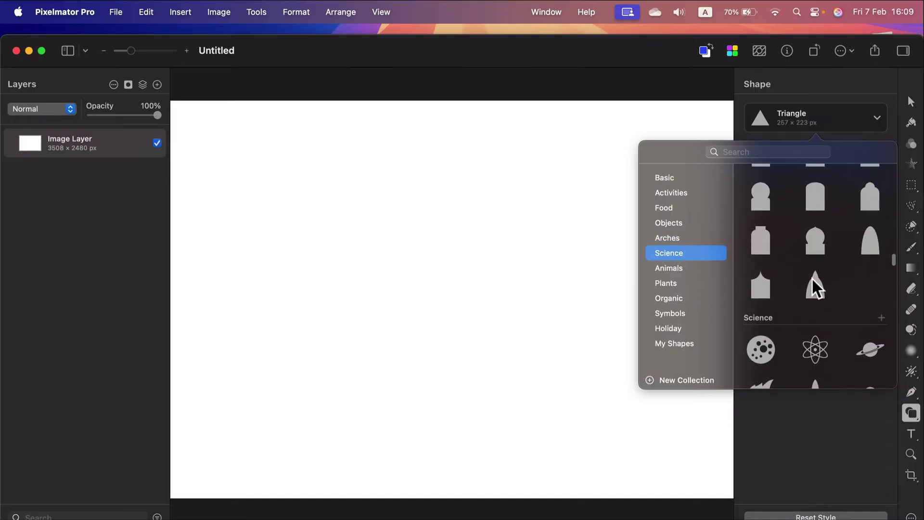
scroll(816, 289, down, 10)
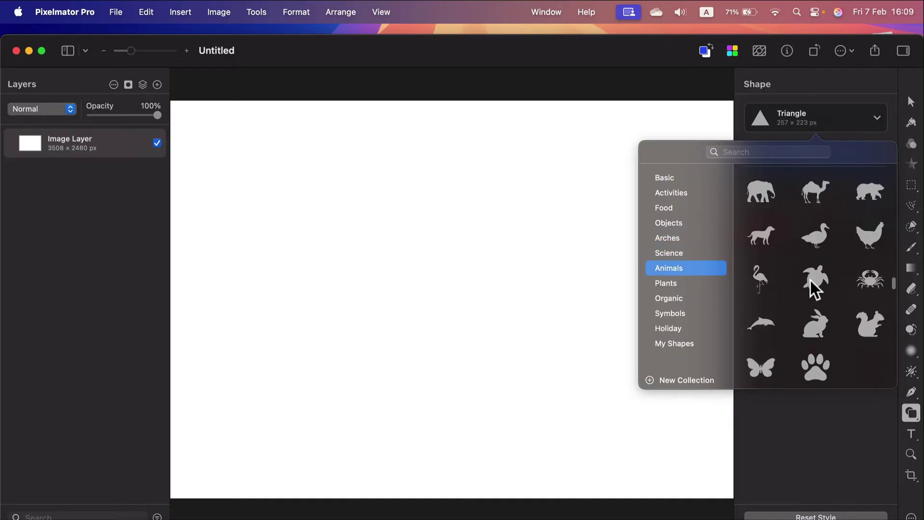
scroll(813, 289, down, 5)
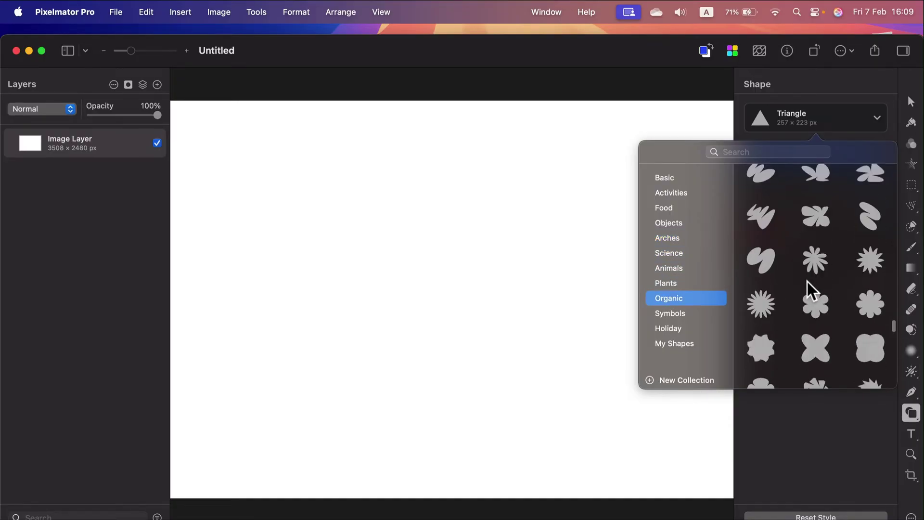
scroll(796, 279, up, 2)
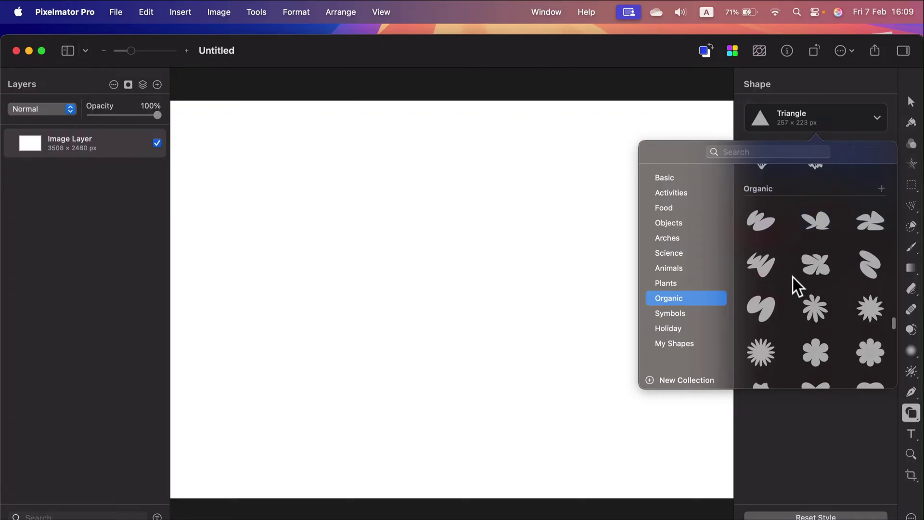
scroll(792, 278, down, 8)
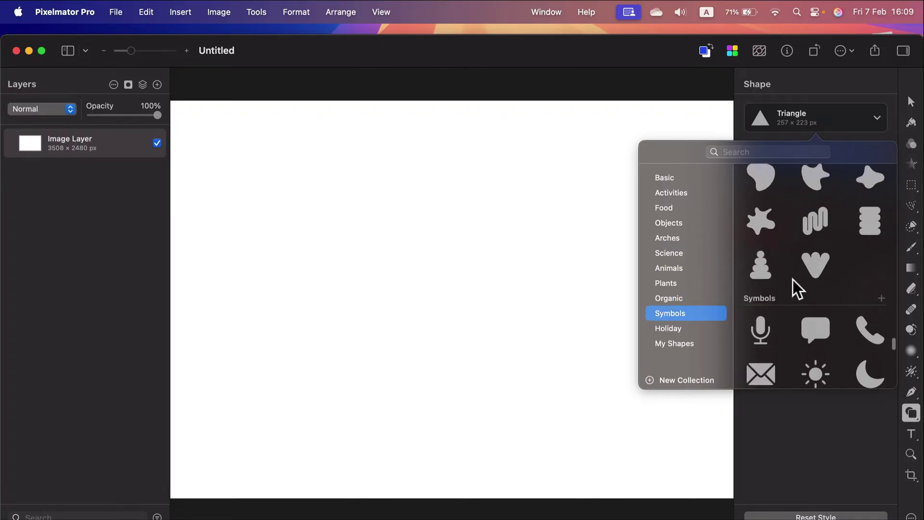
scroll(792, 279, up, 3)
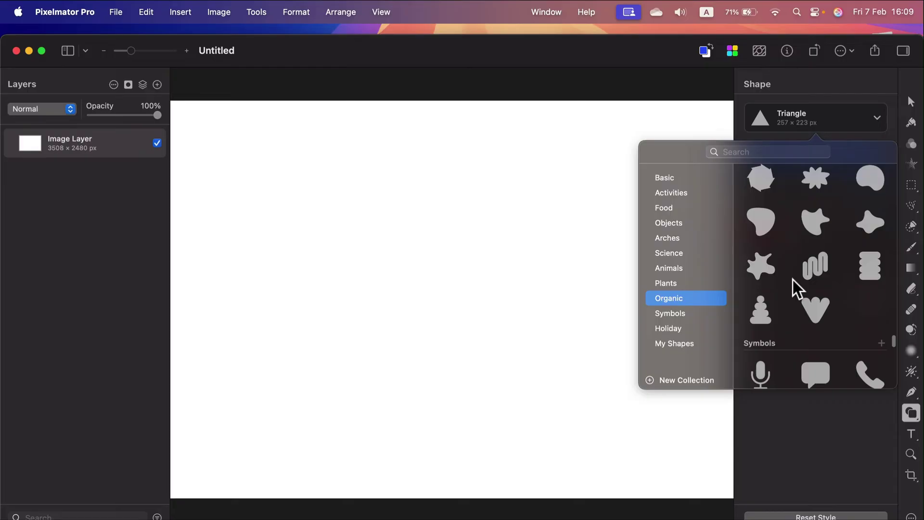
scroll(793, 279, down, 15)
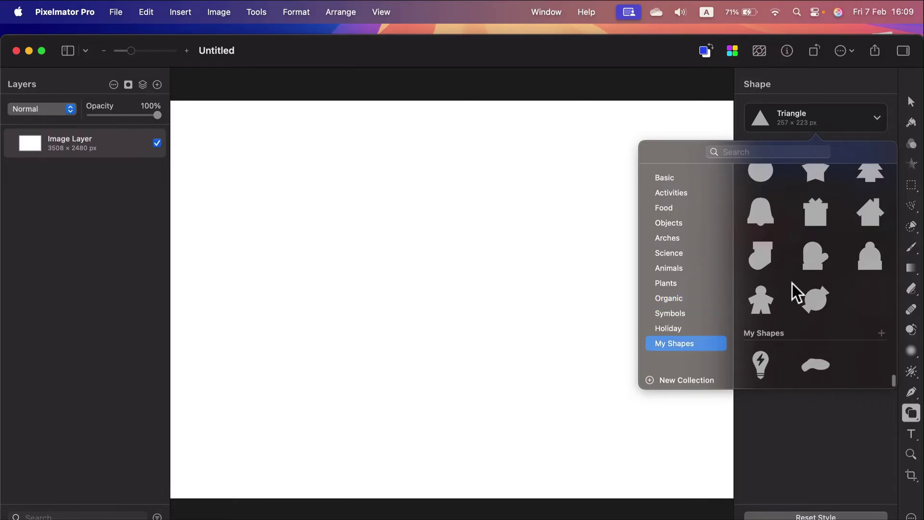
scroll(791, 284, up, 5)
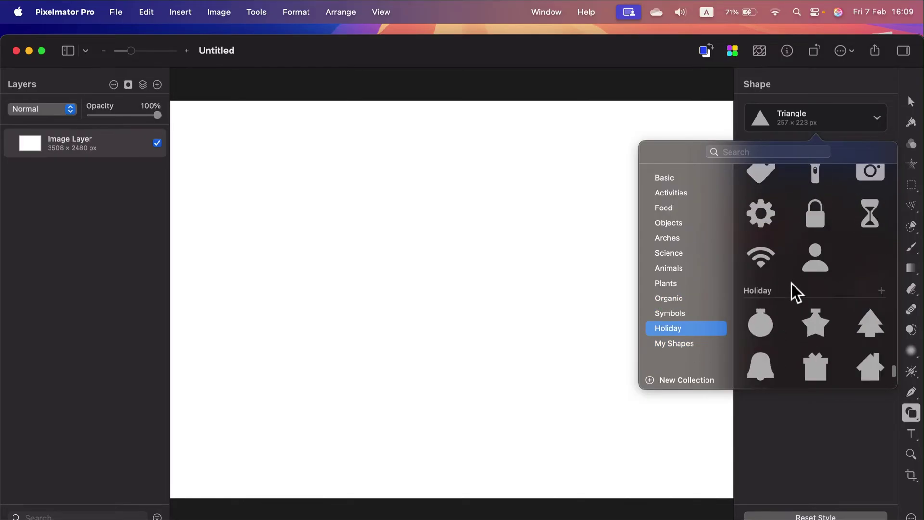
click(677, 179)
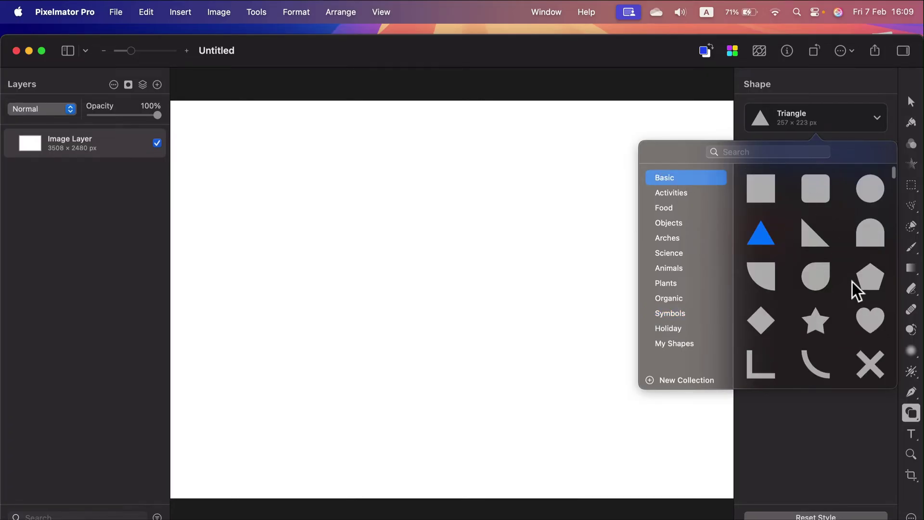
click(870, 321)
Draw the heart in the upper left, then draw a Star shape to its right.
drag(291, 153, 478, 301)
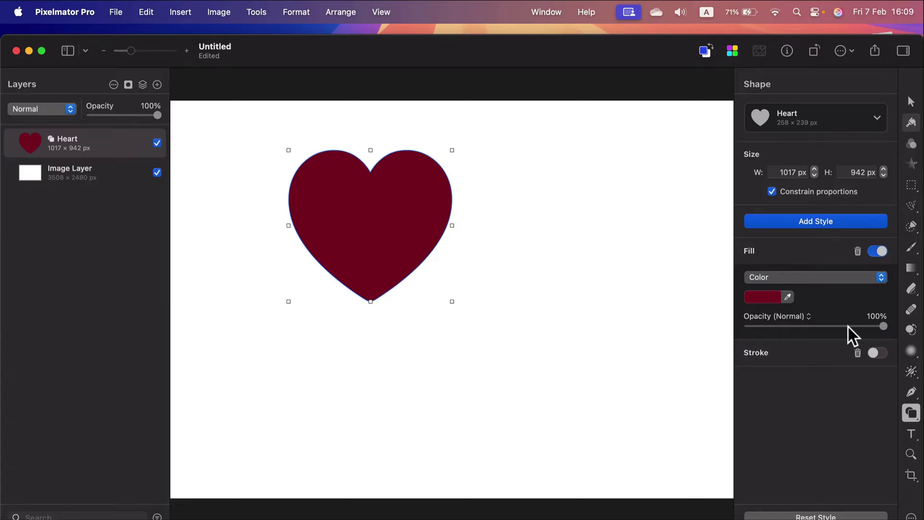
click(910, 419)
click(881, 439)
click(819, 128)
scroll(839, 269, down, 1)
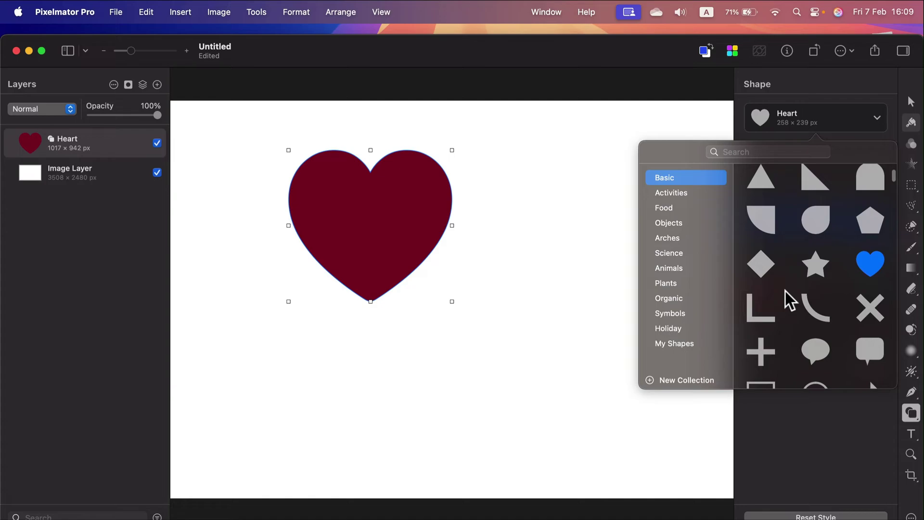
click(815, 264)
drag(502, 238, 658, 421)
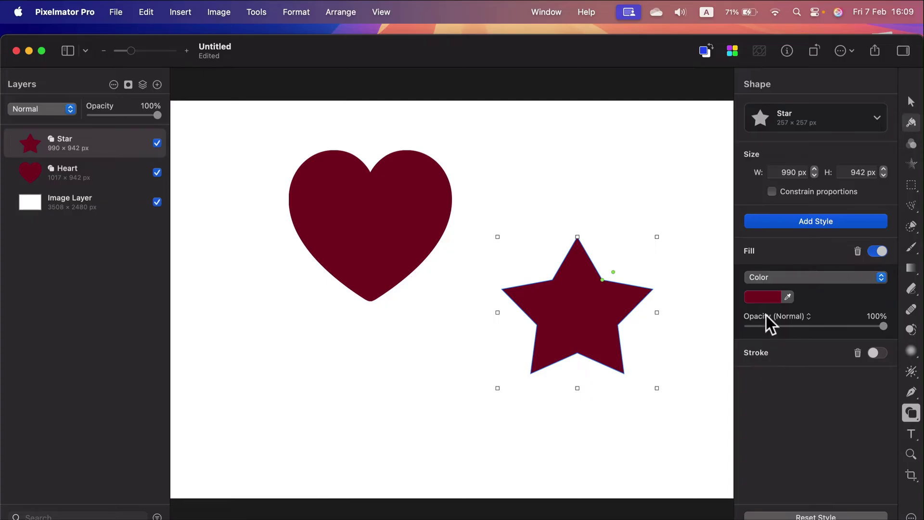
Give the star a yellow fill and recolour the heart magenta.
click(769, 297)
click(829, 417)
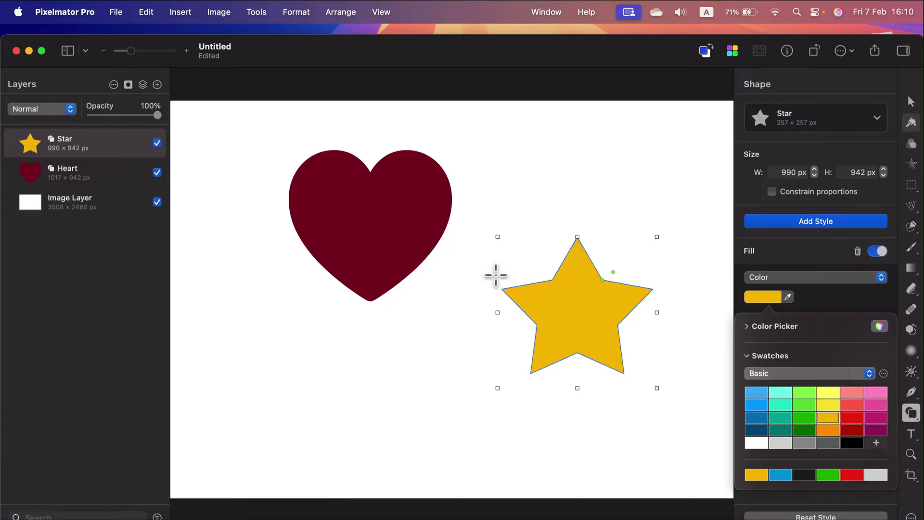
click(911, 102)
click(445, 212)
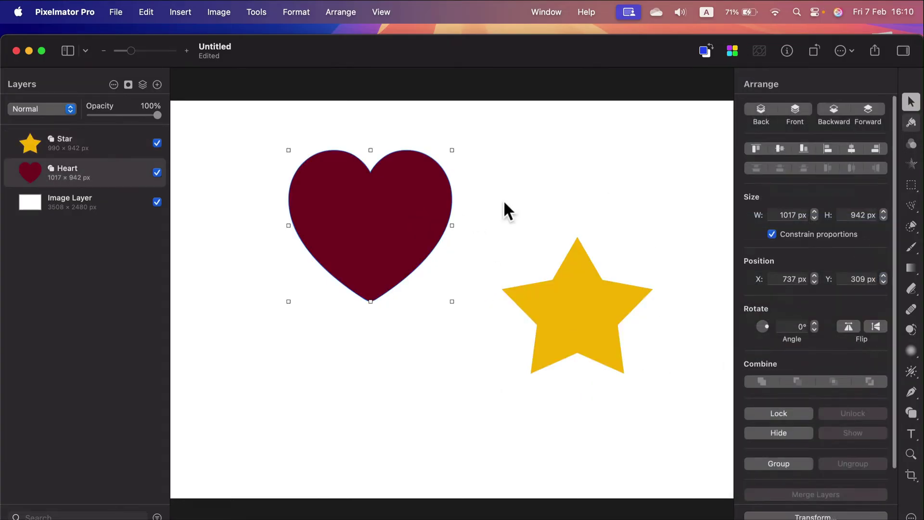
click(911, 122)
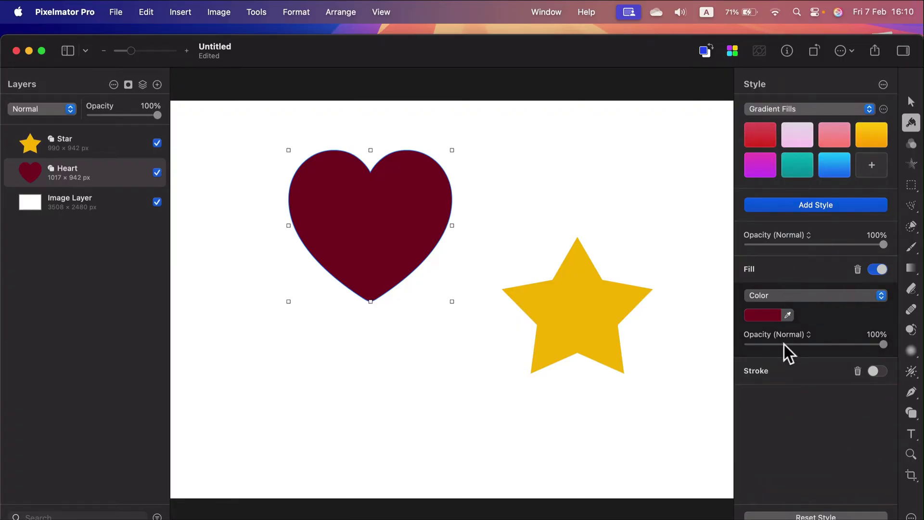
click(773, 315)
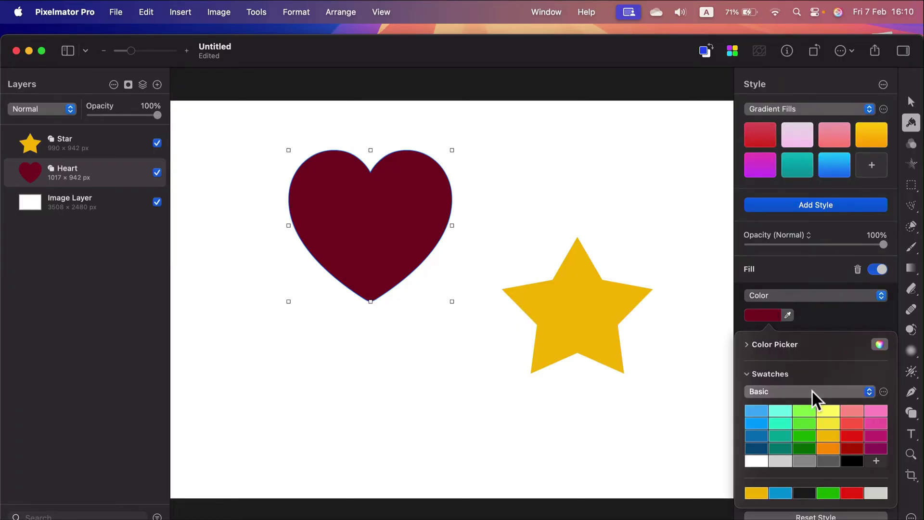
click(876, 439)
Move the heart lower and enlarge the star to about 1111 × 1057 px over it.
drag(379, 235, 379, 298)
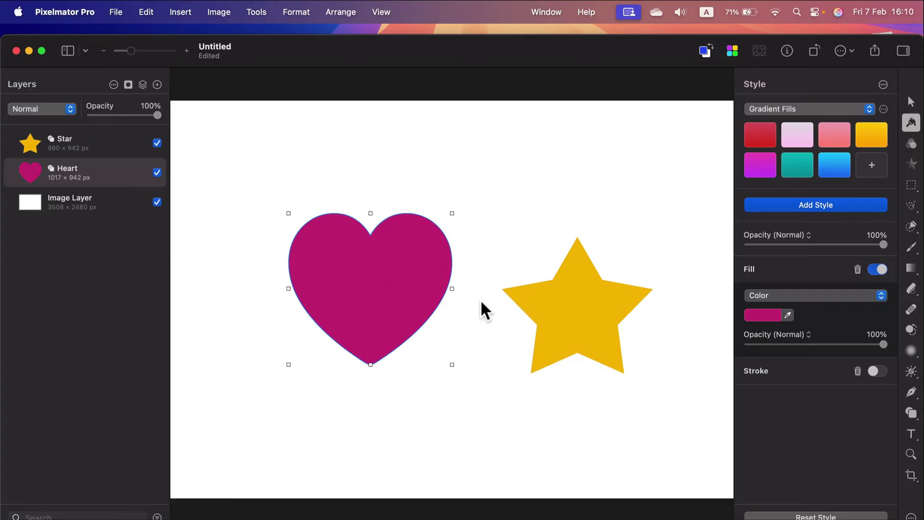
drag(600, 302, 492, 280)
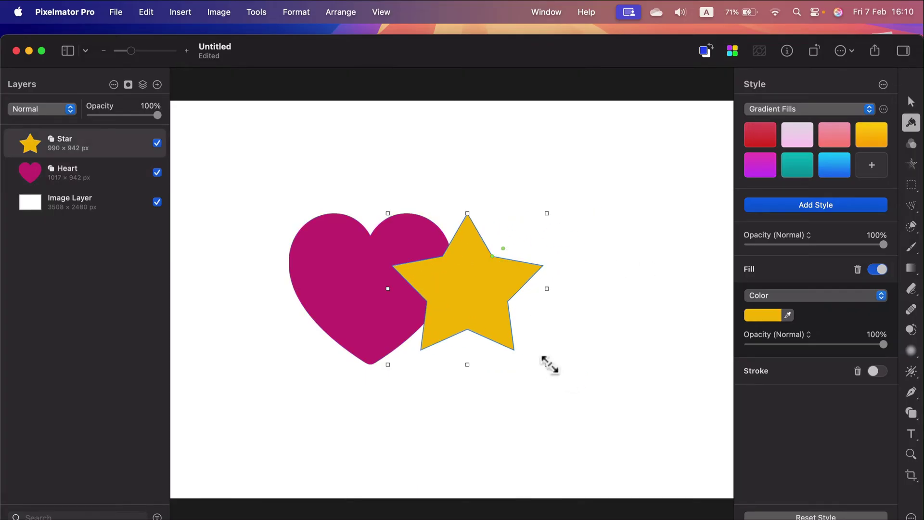
drag(548, 364, 567, 390)
drag(509, 322, 478, 321)
drag(238, 181, 639, 414)
key(super+z)
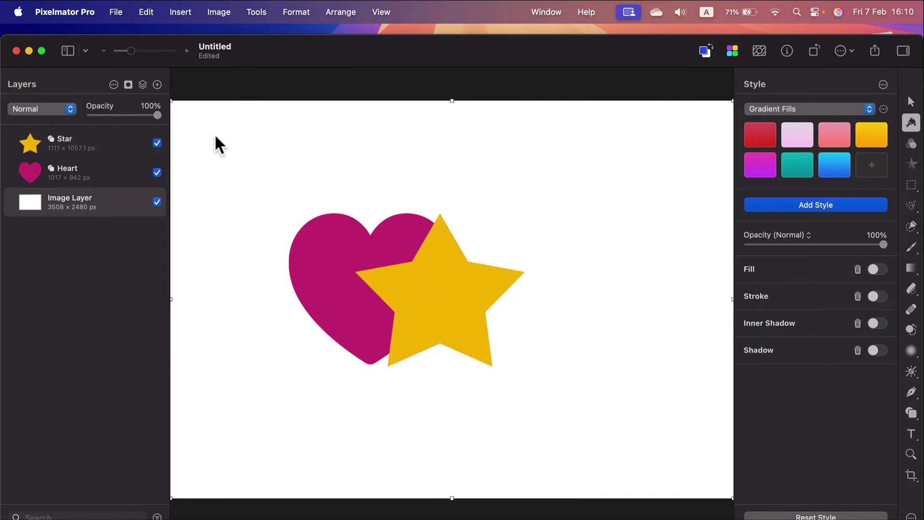
Lock the white background layer and select both the heart and the star.
click(143, 201)
drag(233, 153, 592, 415)
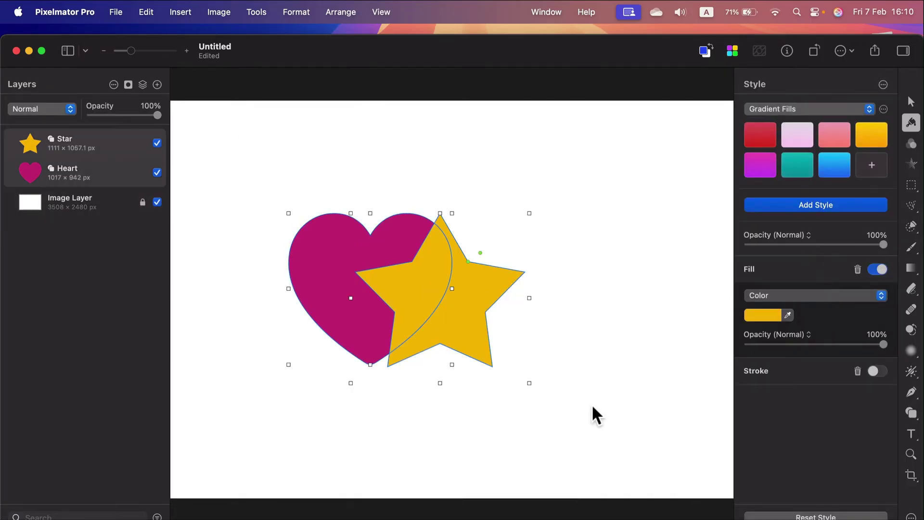
drag(247, 155, 614, 432)
click(911, 101)
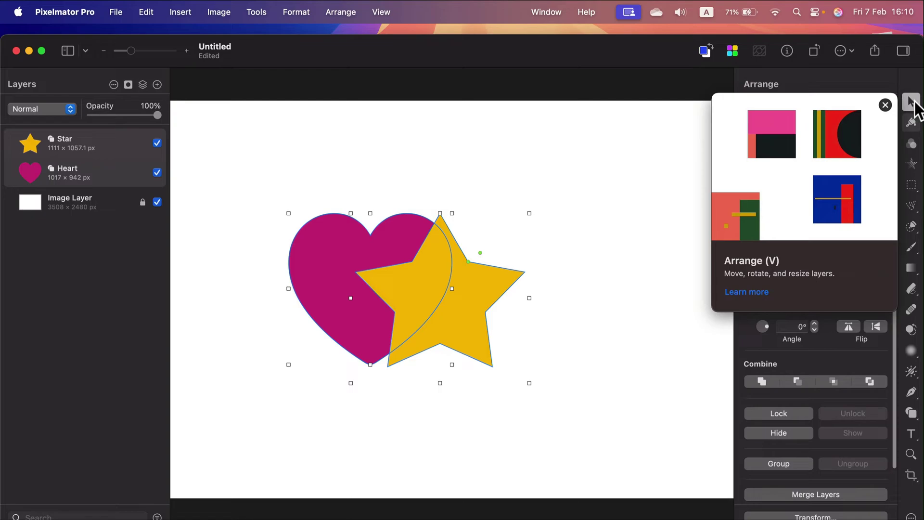
Try Unite, Subtract and Intersect, undoing each, then combine them with Exclude.
click(761, 381)
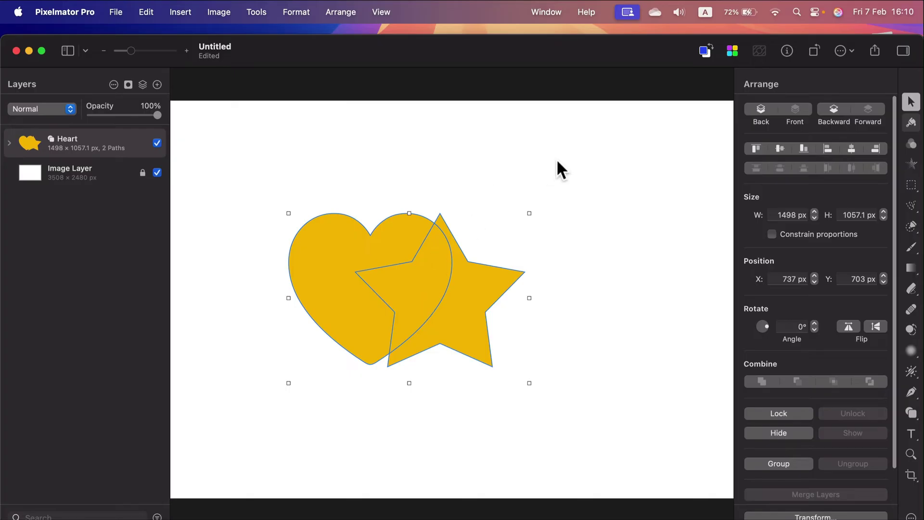
click(523, 315)
click(455, 283)
key(super+z)
key(super+z)
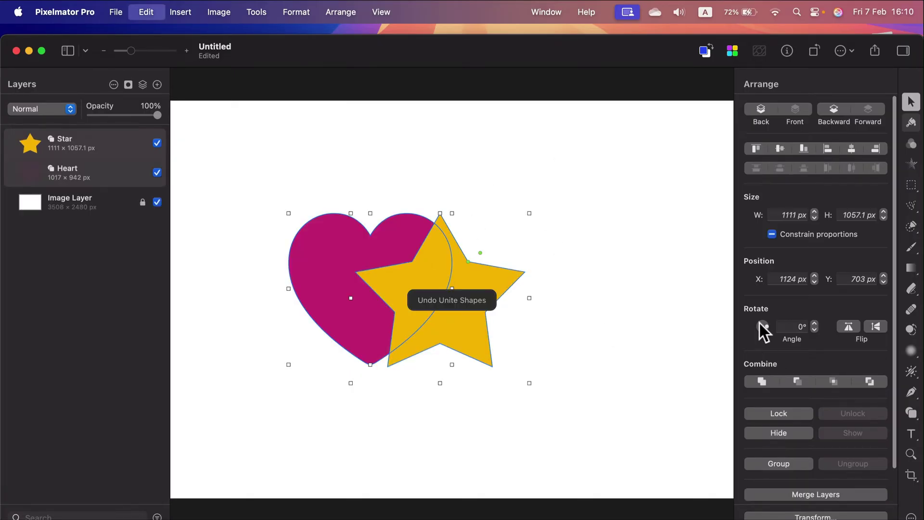
click(797, 381)
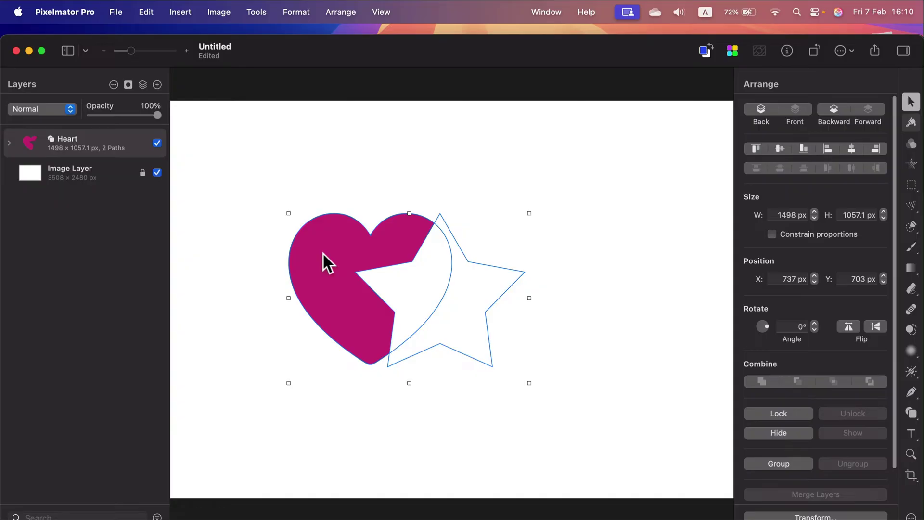
key(super+z)
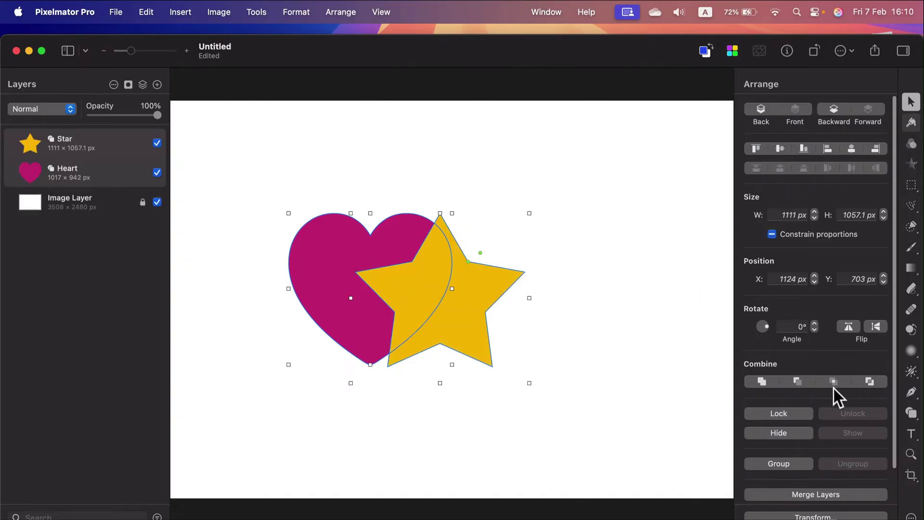
click(834, 381)
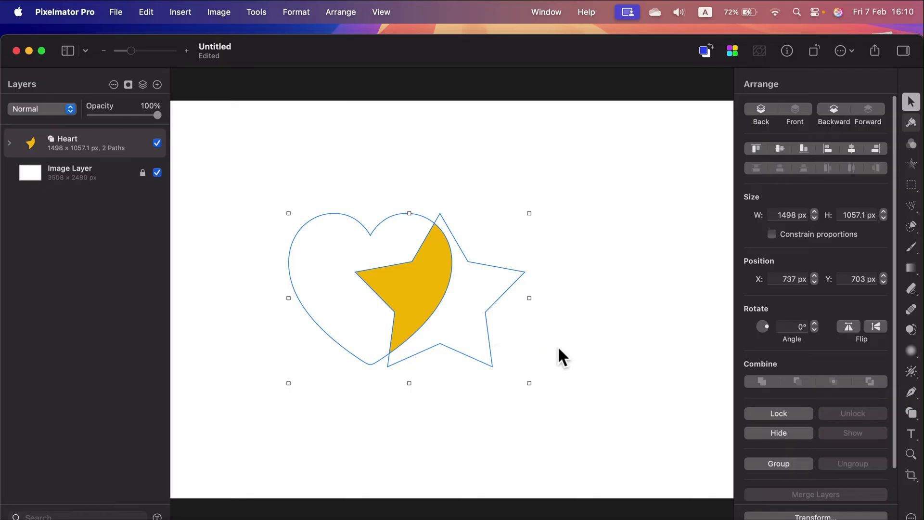
key(super+z)
click(869, 381)
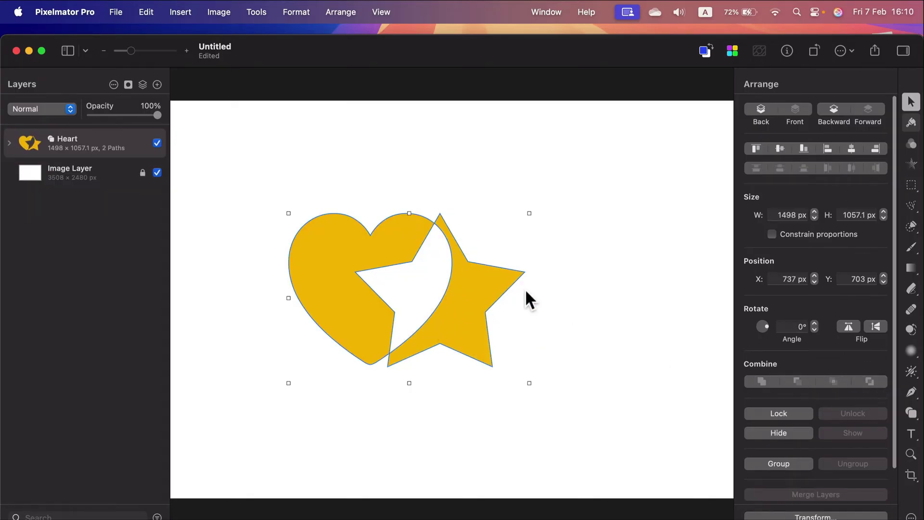
Expand the combined Heart layer, set the Star path's mode to Unite, and select the whole shape.
click(10, 143)
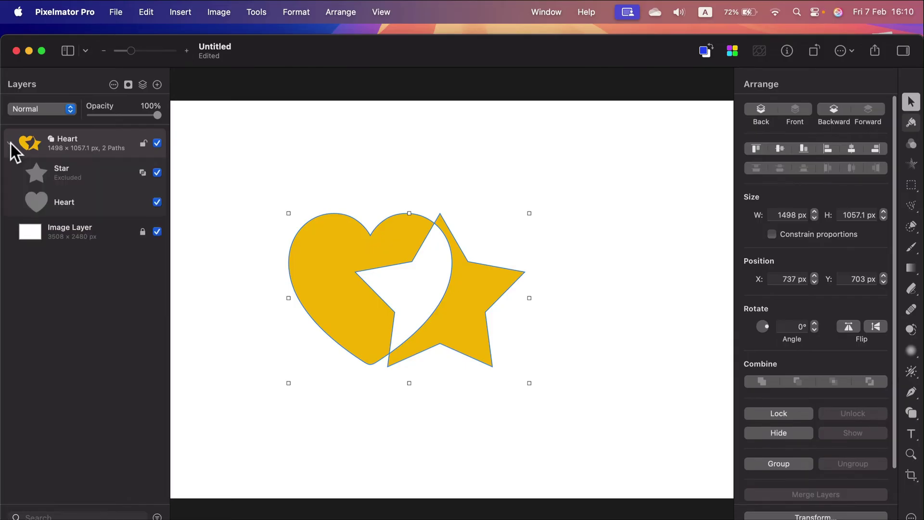
click(96, 175)
click(101, 200)
click(124, 173)
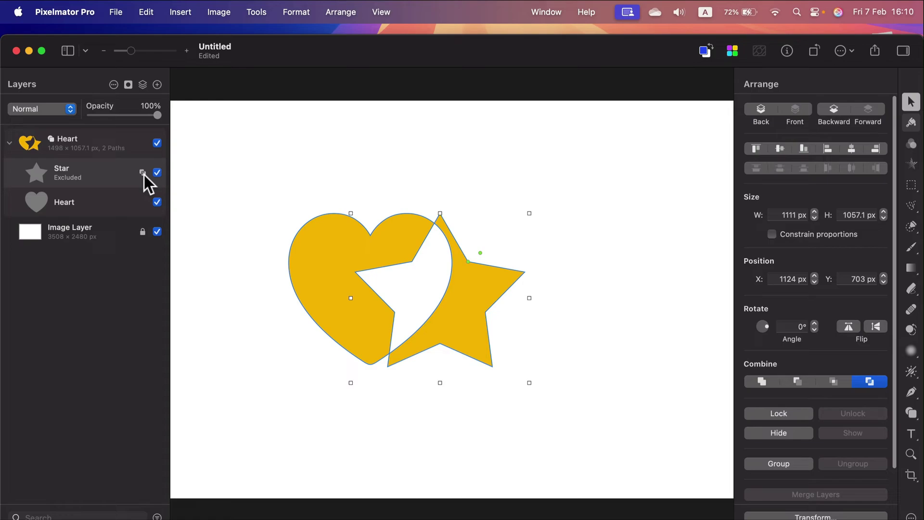
click(142, 172)
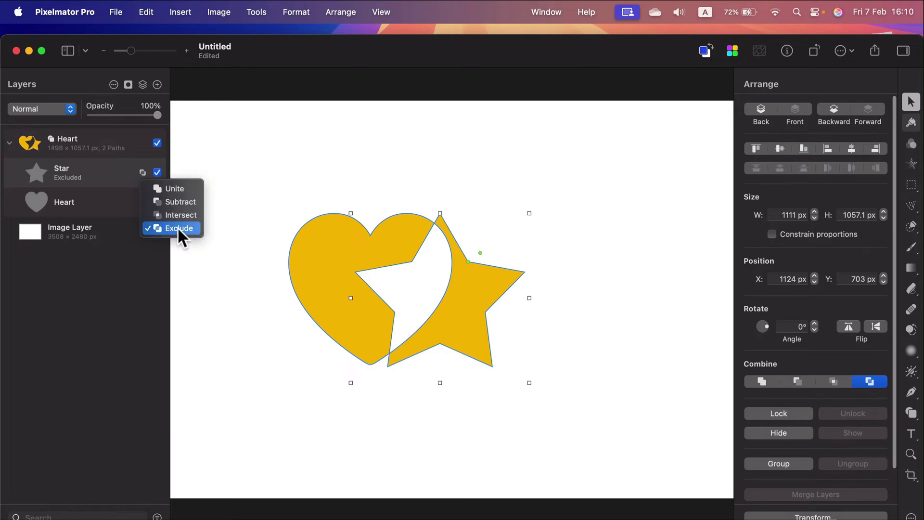
click(166, 189)
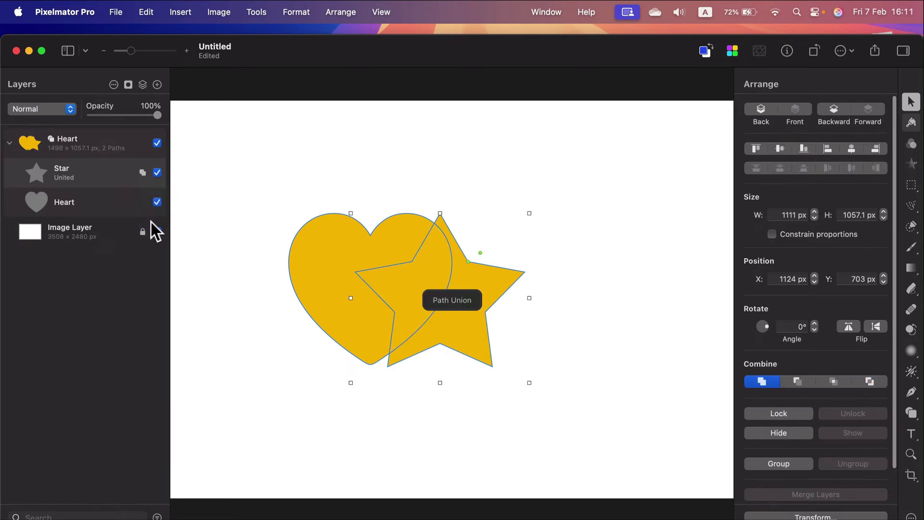
click(77, 144)
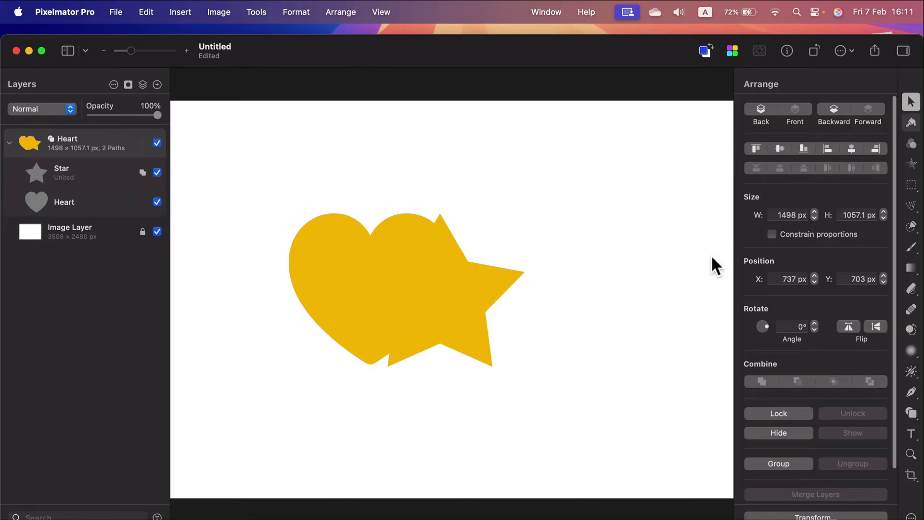
drag(276, 172, 642, 423)
Delete the combined shape and choose the standard Pen tool with Fill turned off.
key(Delete)
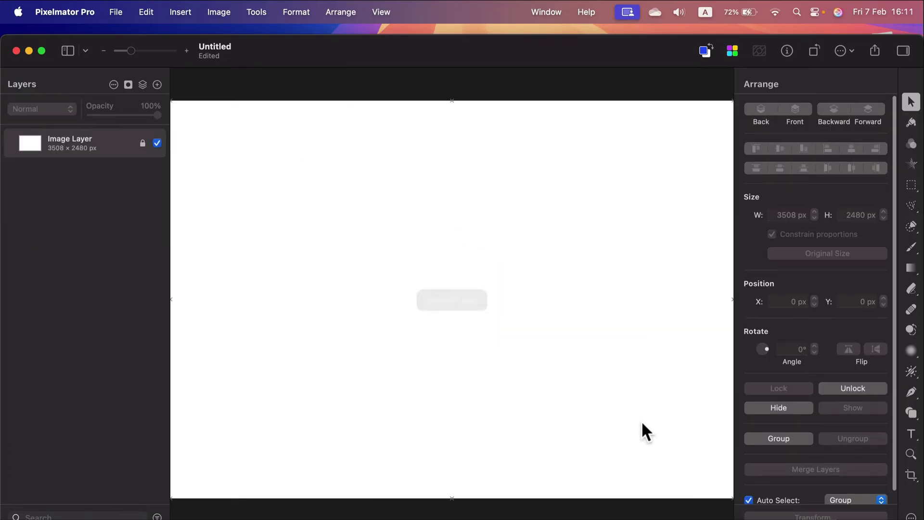
click(911, 392)
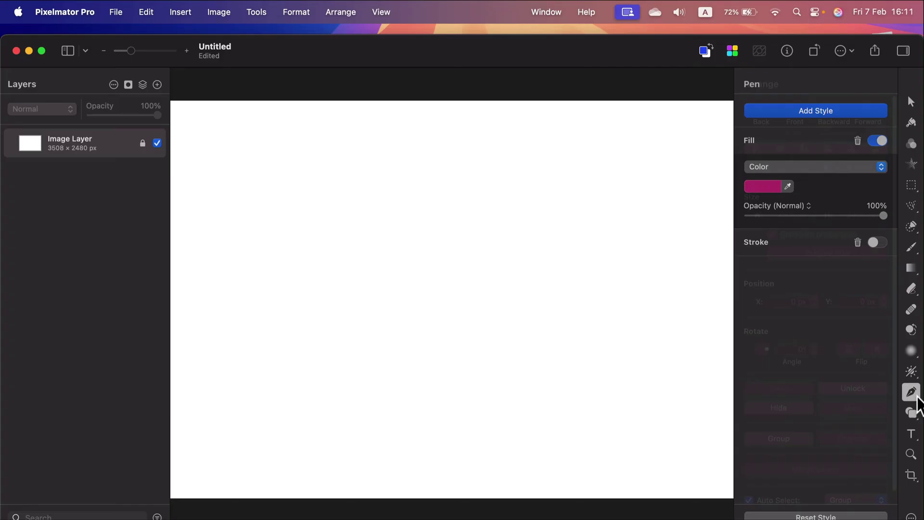
click(918, 398)
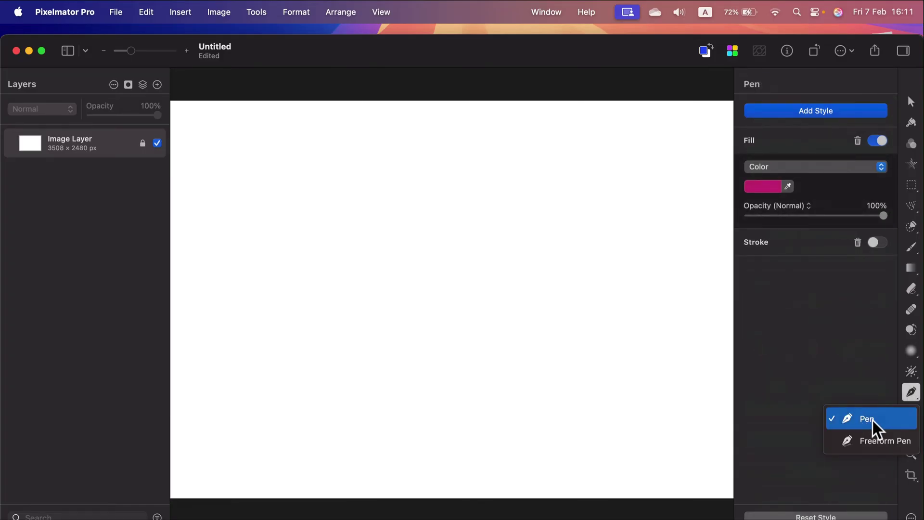
click(872, 419)
click(879, 140)
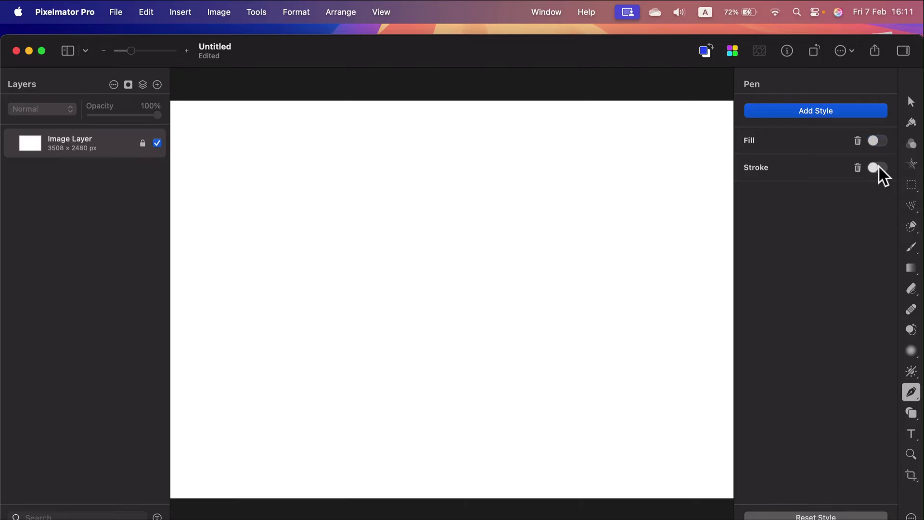
With Stroke on, draw a closed eight-corner polygon path and fill it magenta.
click(879, 166)
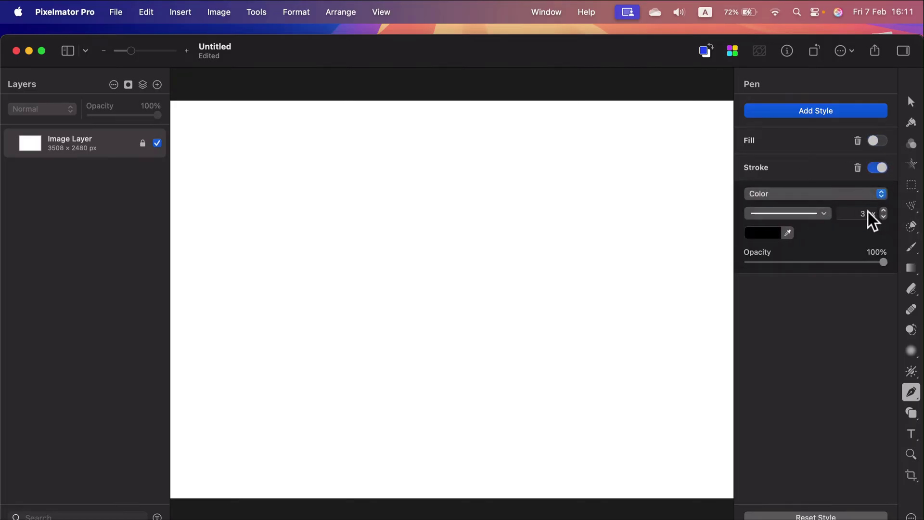
click(268, 184)
click(362, 150)
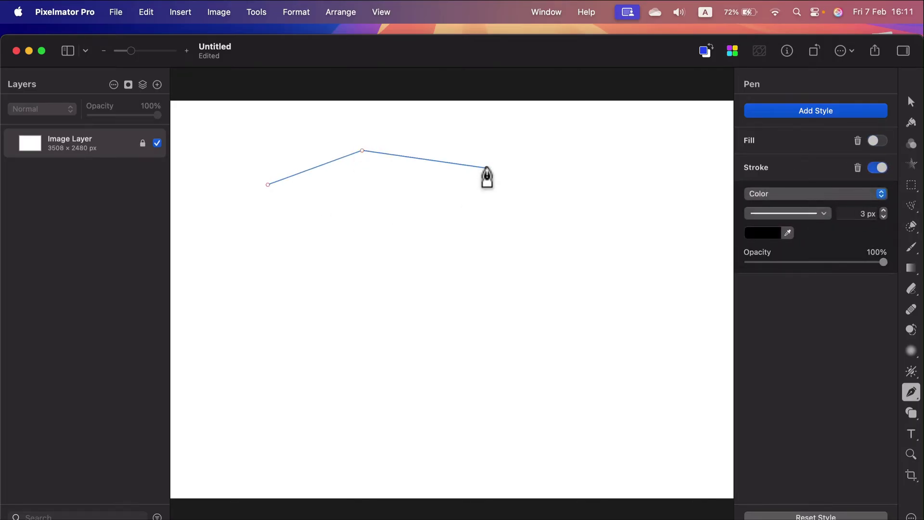
click(486, 168)
click(504, 239)
click(457, 333)
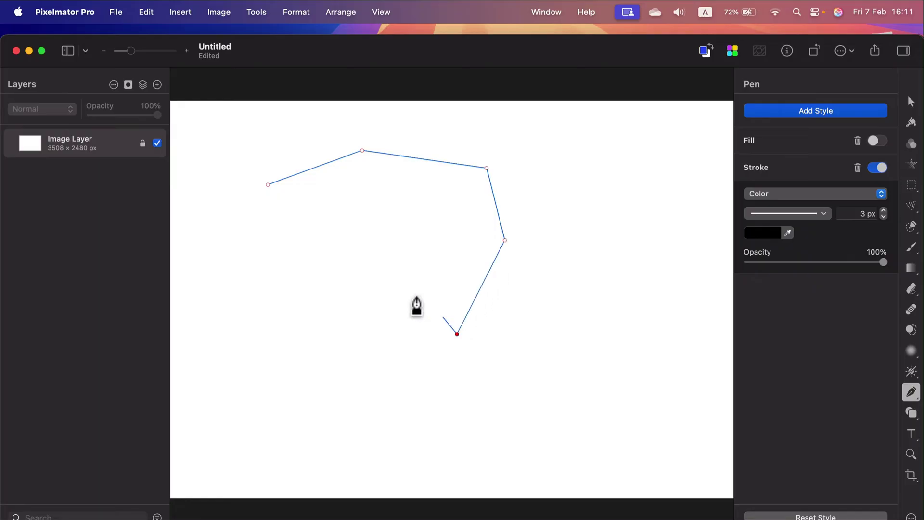
click(346, 264)
click(265, 368)
click(250, 186)
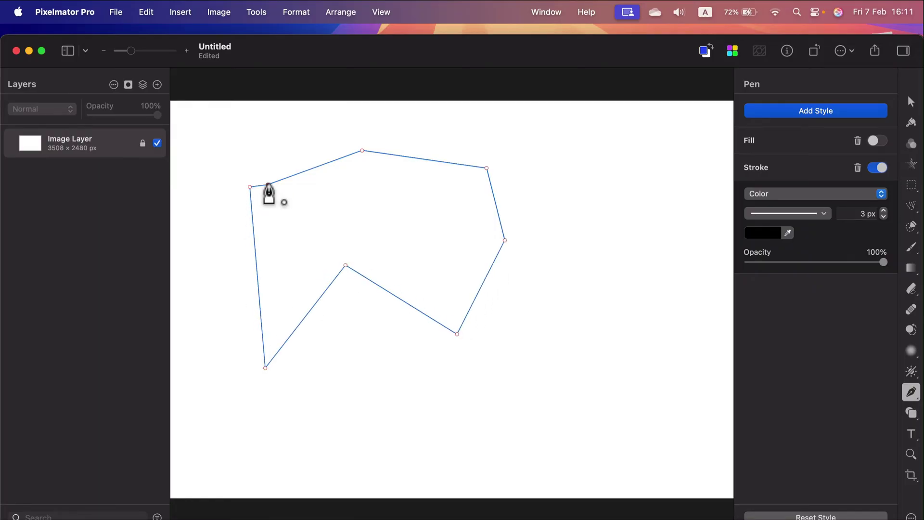
click(267, 184)
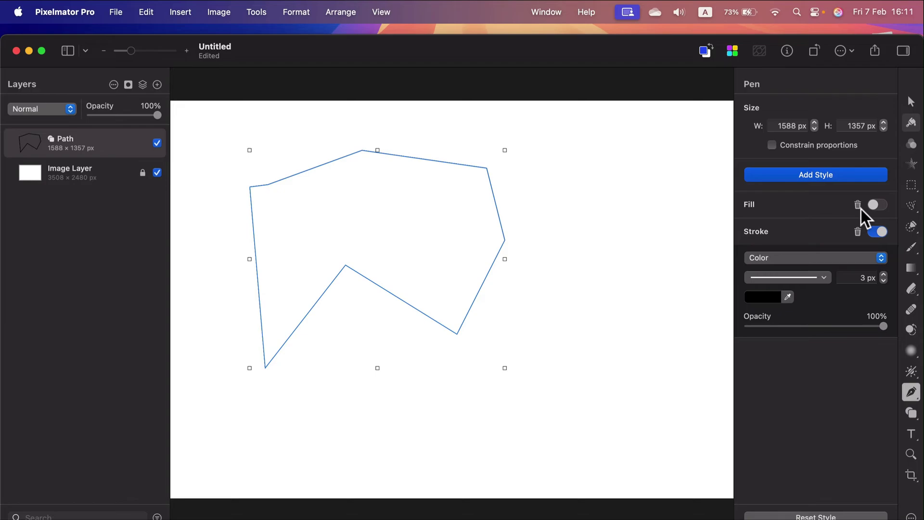
click(879, 205)
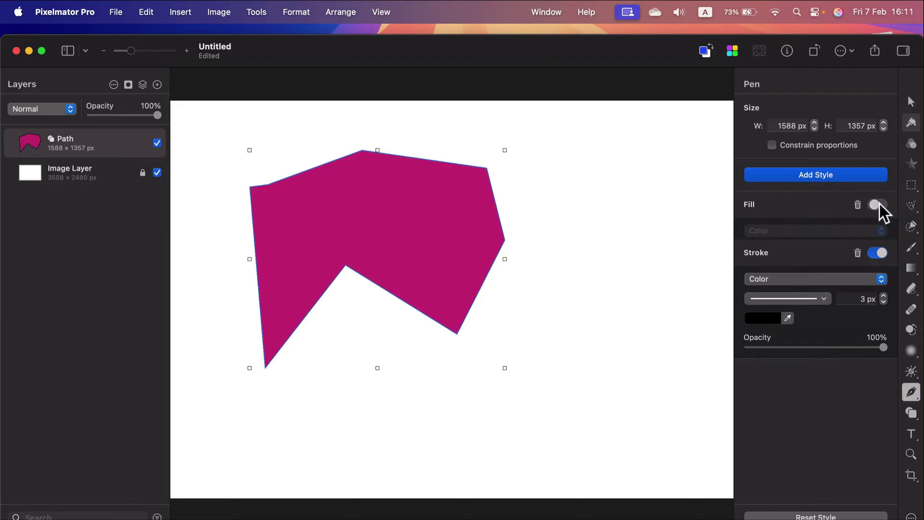
click(911, 101)
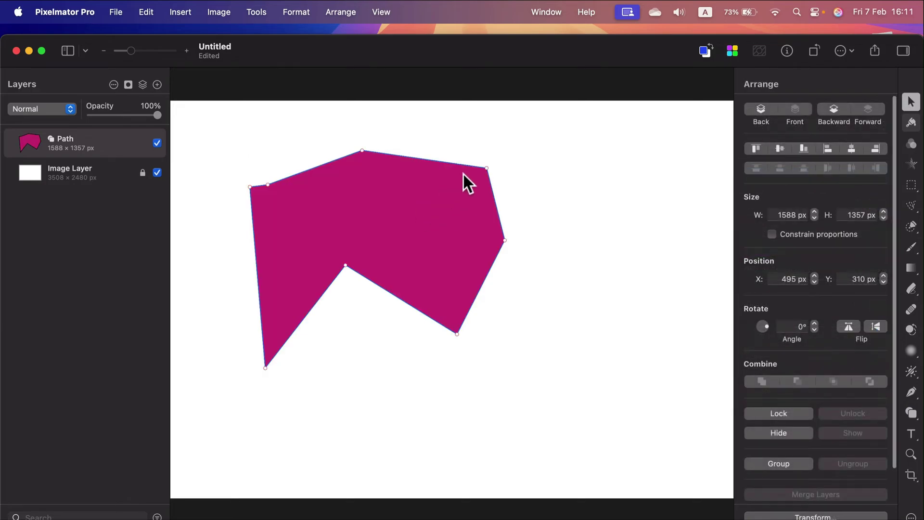
Delete the upper-right anchor and turn the right-side anchors into smooth curved points.
drag(484, 167, 517, 172)
key(BackSpace)
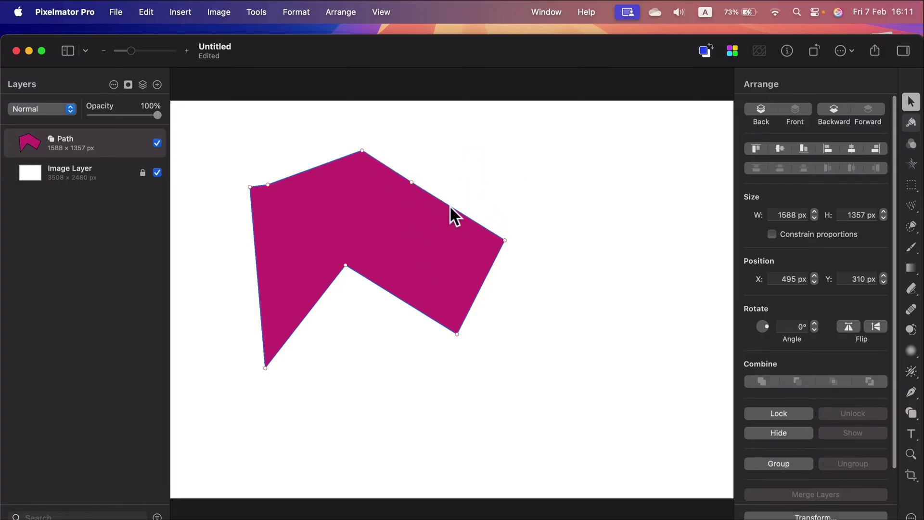
drag(412, 183, 460, 163)
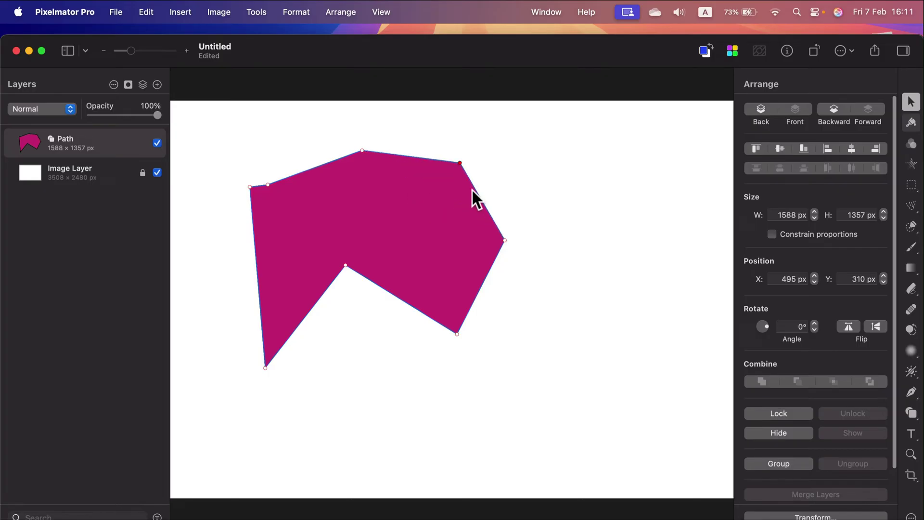
double_click(459, 163)
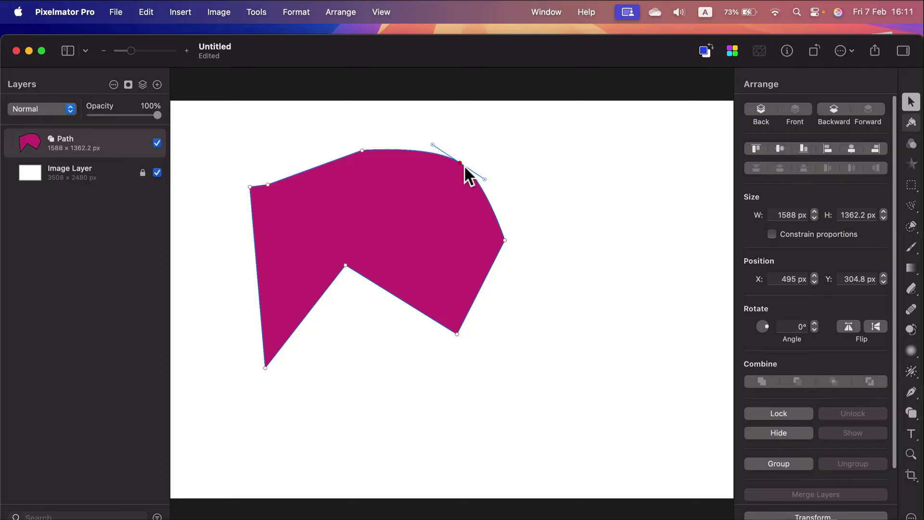
drag(482, 174, 504, 192)
double_click(505, 241)
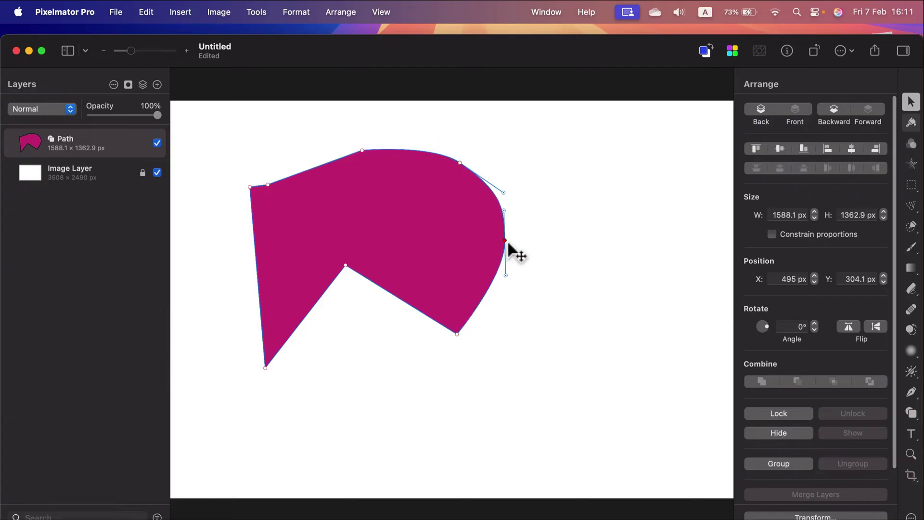
drag(505, 275, 540, 268)
Reposition the top, upper-left and inner notch anchors, then finish point editing.
click(493, 198)
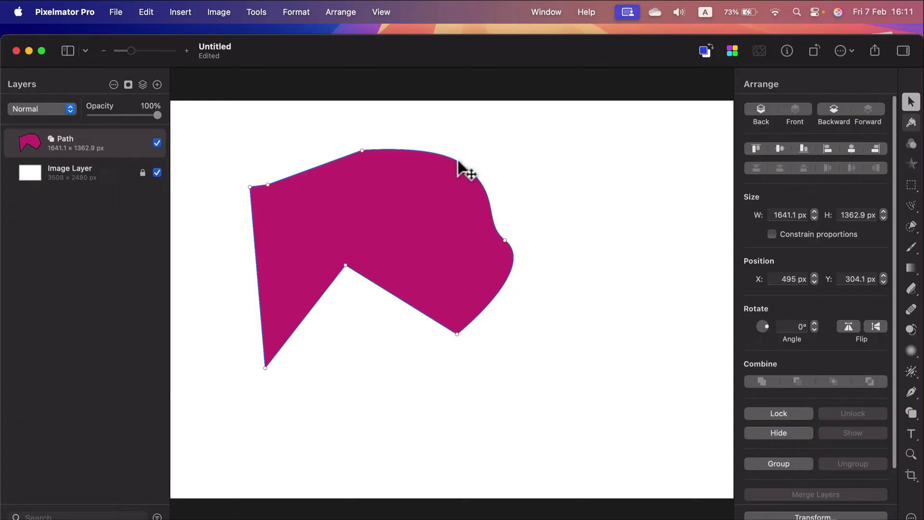
drag(460, 162, 435, 161)
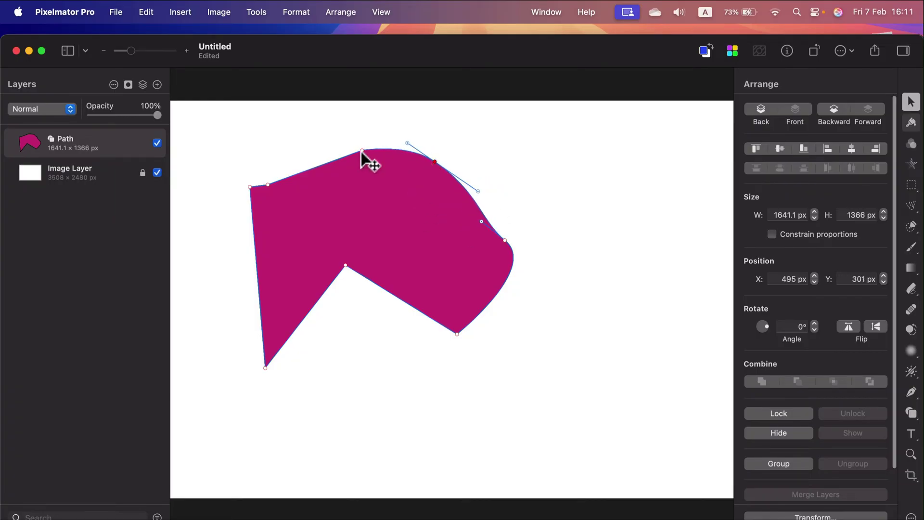
mouse_move(361, 151)
mouse_down()
mouse_move(388, 221)
mouse_move(361, 169)
mouse_up()
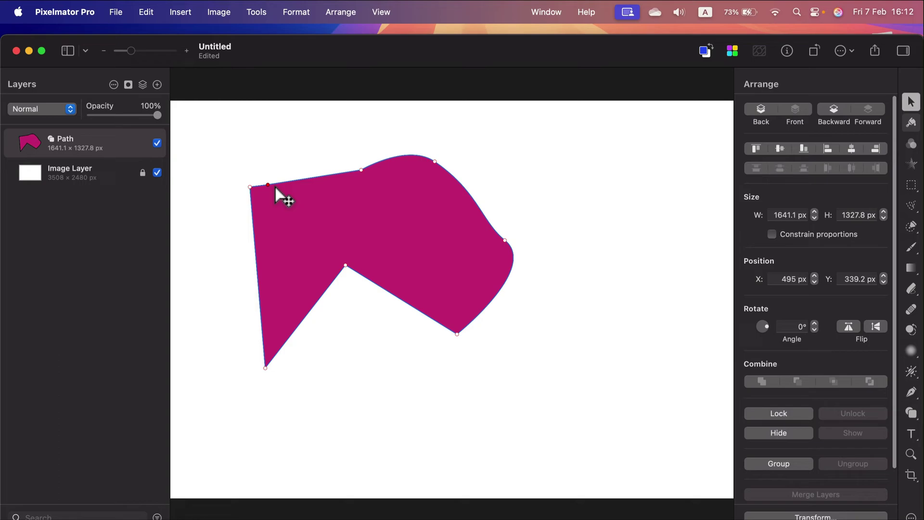
mouse_move(276, 189)
mouse_down()
mouse_move(254, 189)
mouse_move(333, 184)
mouse_move(270, 179)
mouse_up()
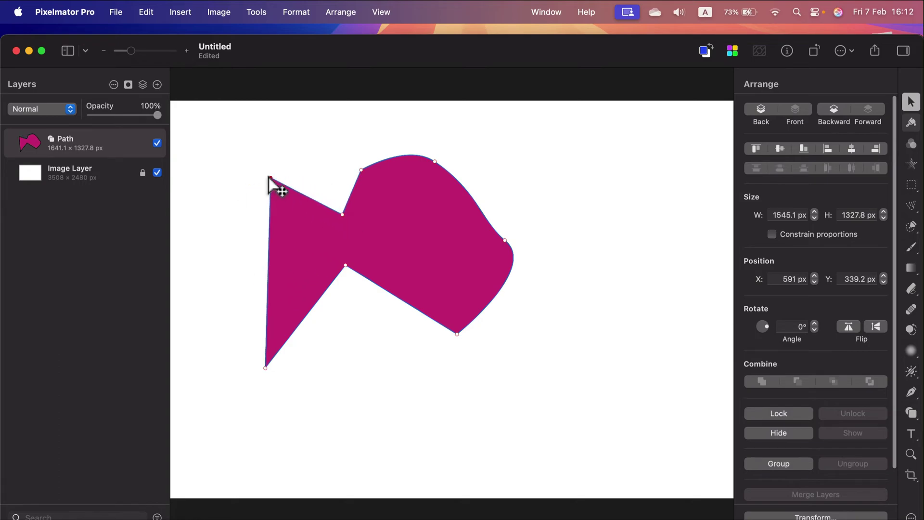
drag(345, 265, 365, 311)
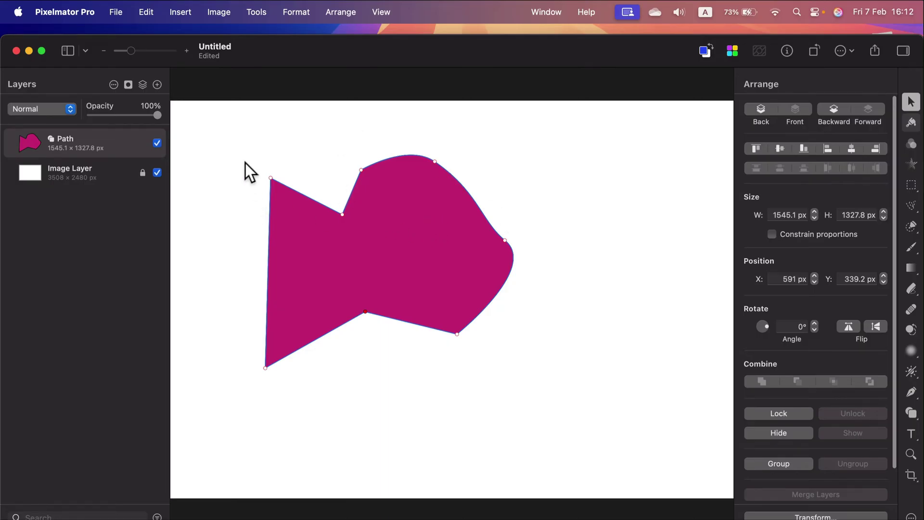
key(Return)
key(BackSpace)
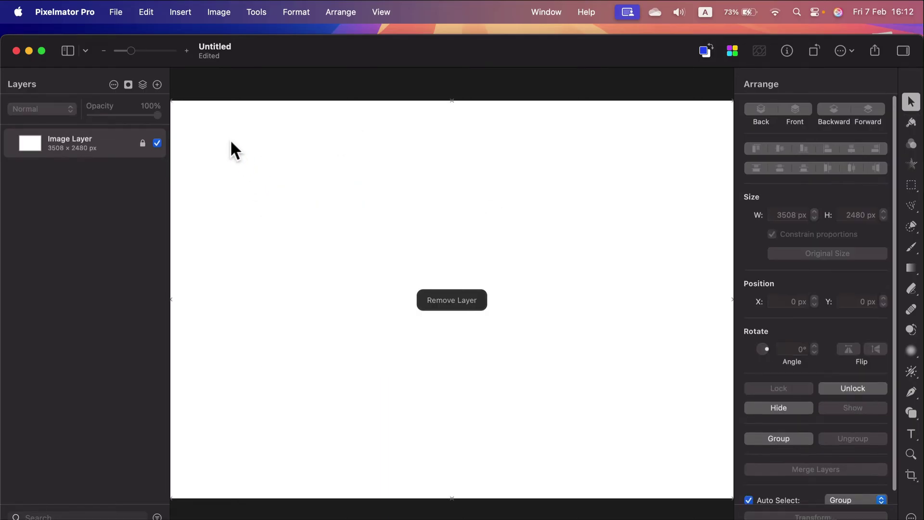
click(911, 392)
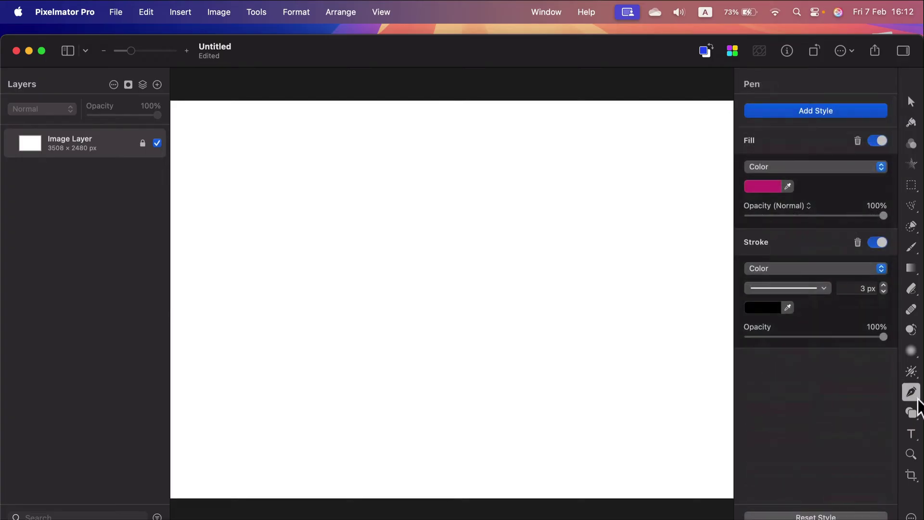
click(877, 141)
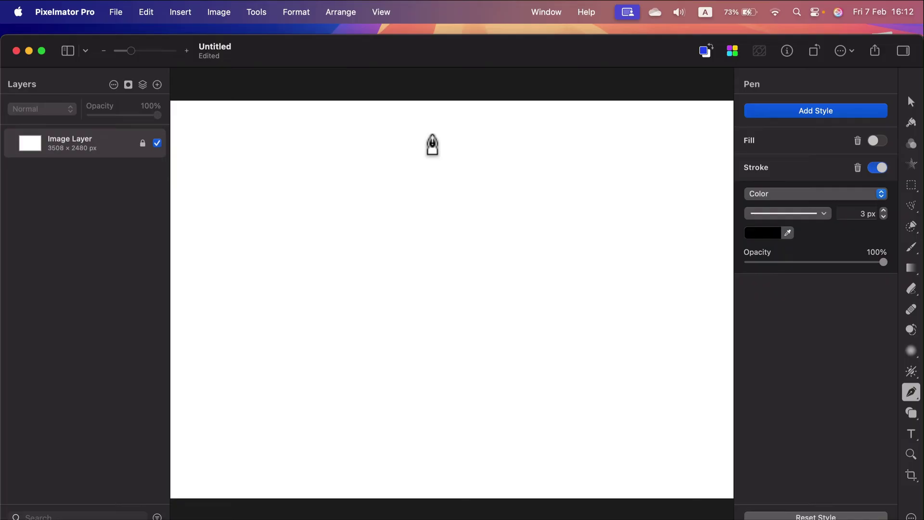
drag(432, 137, 389, 137)
drag(312, 216, 312, 278)
drag(424, 300, 481, 297)
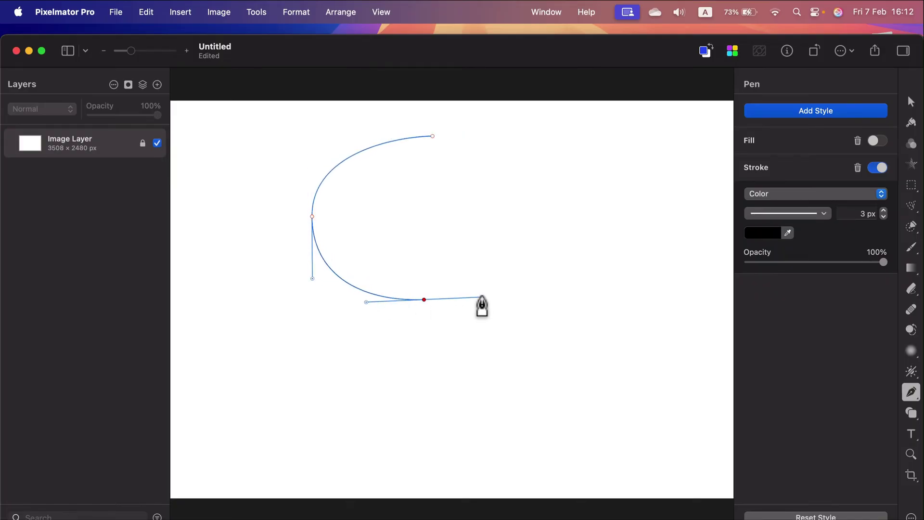
drag(524, 229, 522, 188)
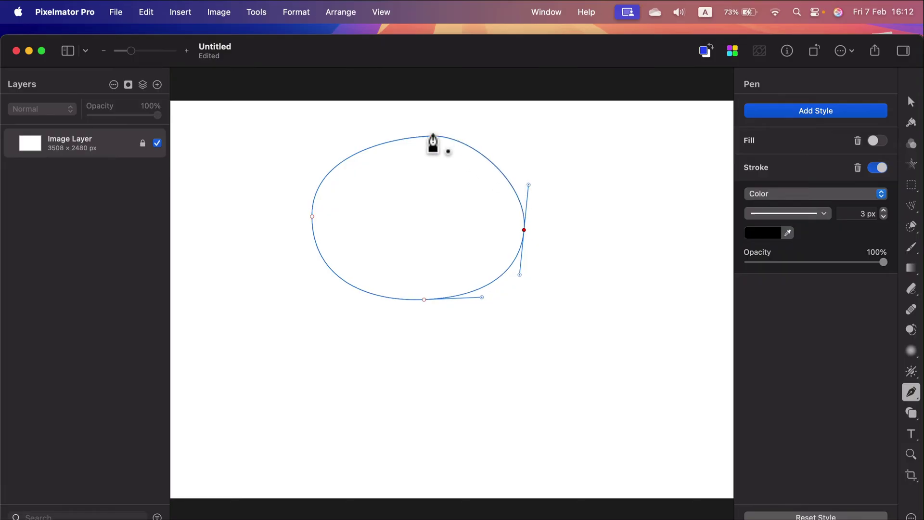
click(432, 137)
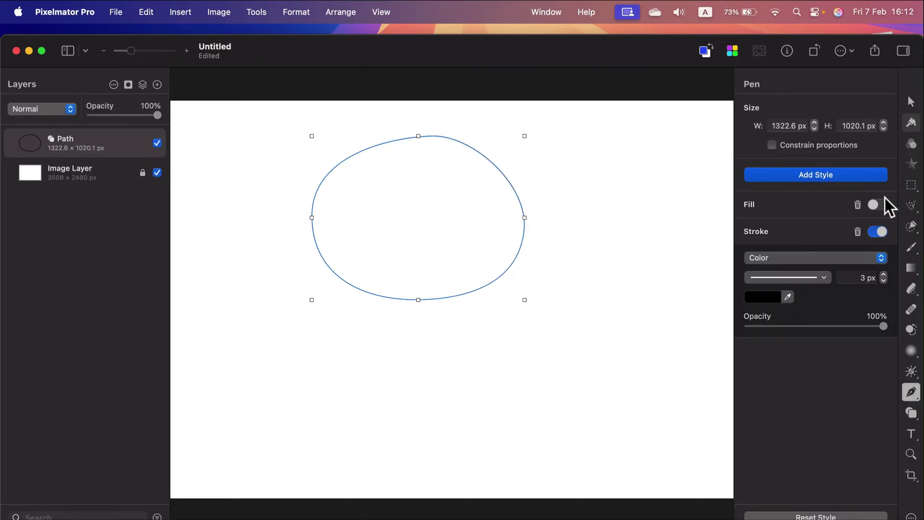
click(877, 204)
click(876, 203)
click(911, 101)
drag(613, 123, 280, 329)
key(BackSpace)
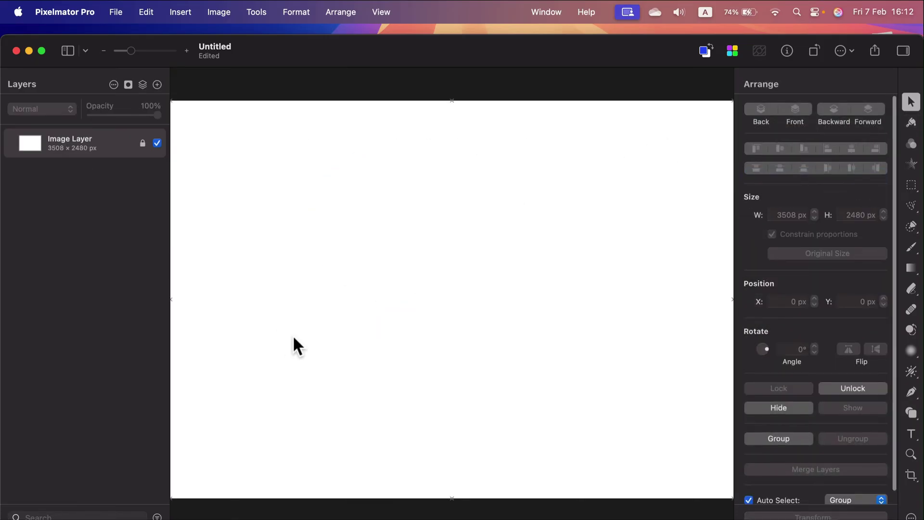
Draw a closed freehand blob with the Freeform Pen, fill it magenta, and show its anchor points.
click(913, 394)
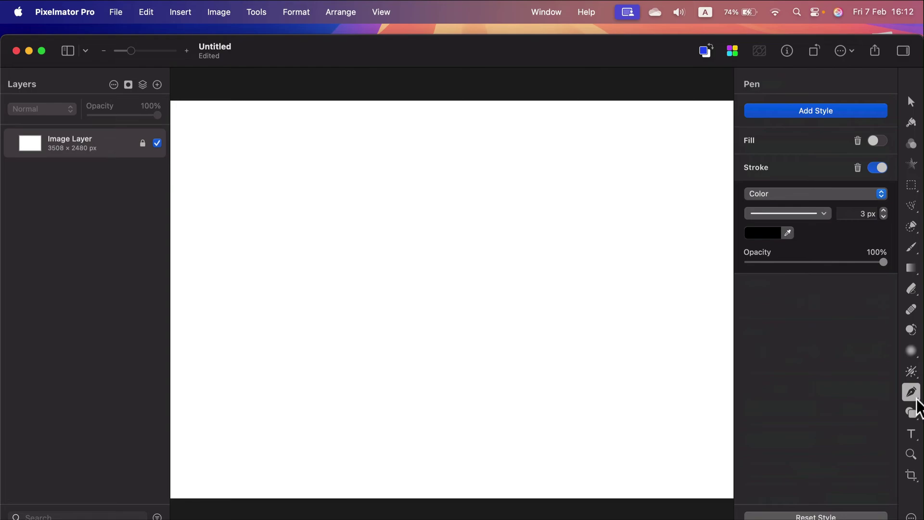
click(914, 402)
click(893, 448)
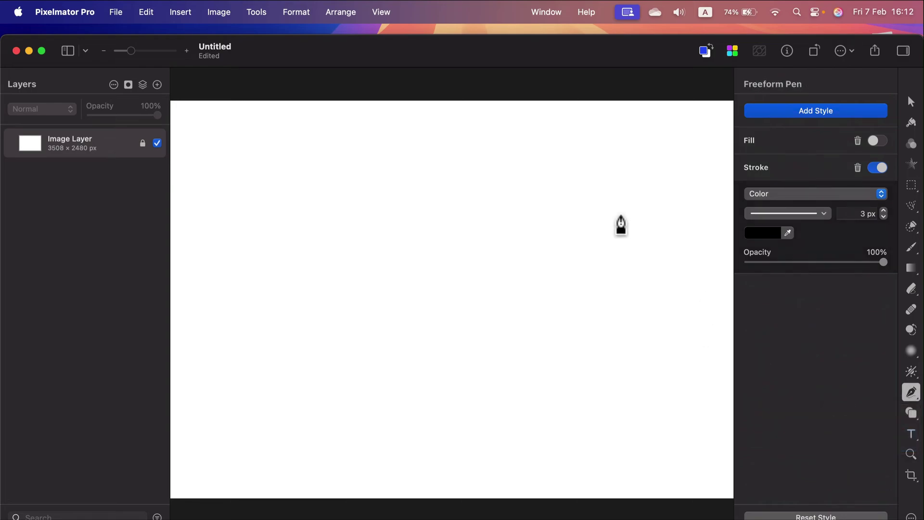
mouse_move(515, 166)
mouse_down()
mouse_move(463, 164)
mouse_move(449, 190)
mouse_move(404, 189)
mouse_move(353, 211)
mouse_move(319, 256)
mouse_move(263, 276)
mouse_move(276, 346)
mouse_move(349, 388)
mouse_move(491, 368)
mouse_move(566, 322)
mouse_move(572, 220)
mouse_move(520, 173)
mouse_up()
click(877, 205)
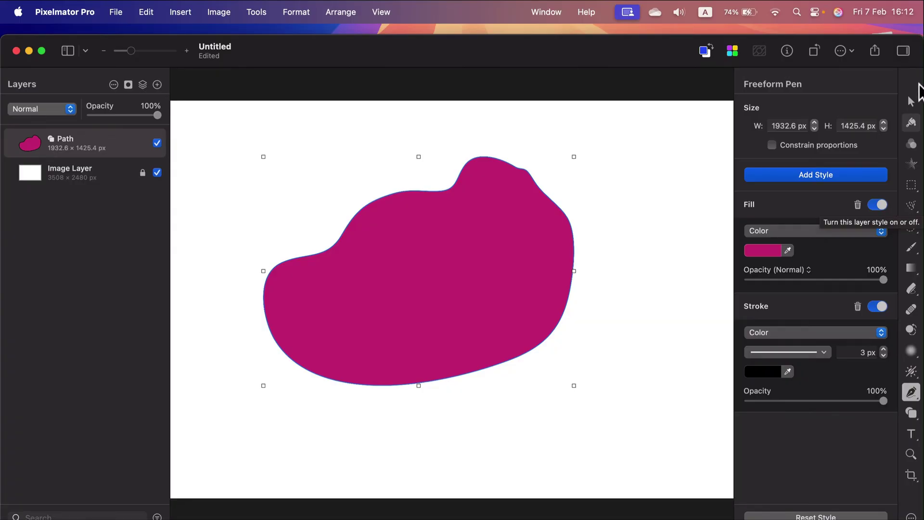
click(911, 102)
double_click(556, 221)
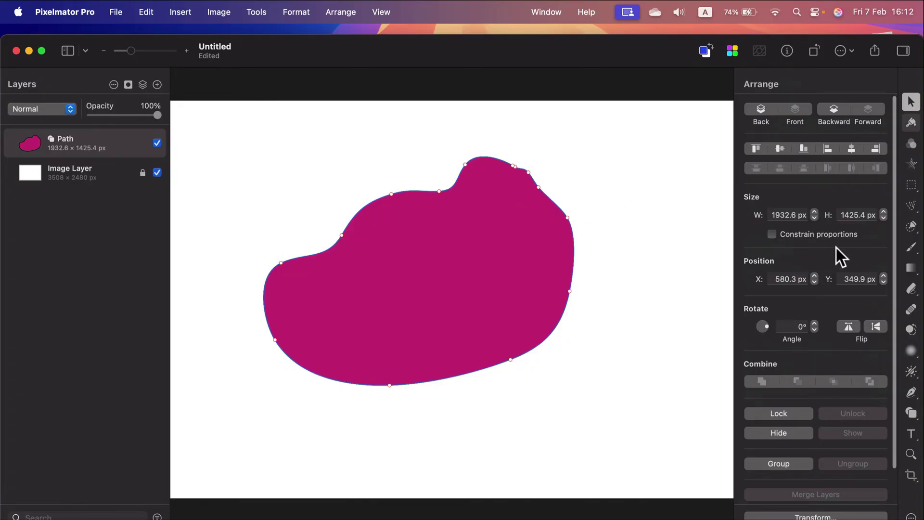
scroll(836, 248, down, 3)
scroll(835, 255, up, 3)
key(Return)
click(911, 412)
click(918, 424)
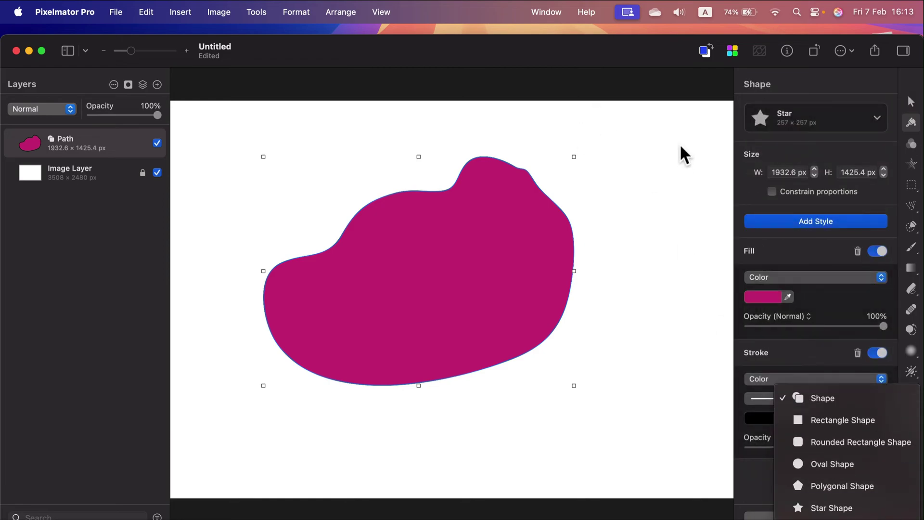
click(911, 102)
click(911, 102)
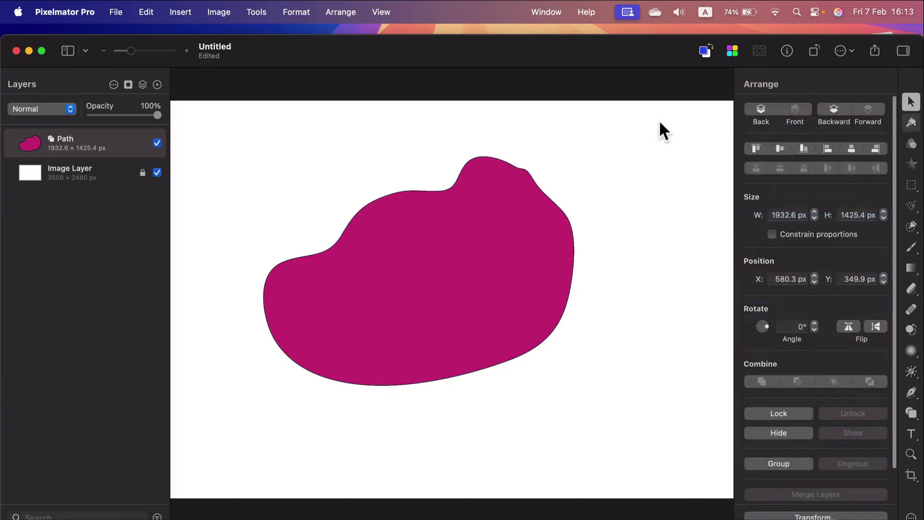
drag(660, 121, 210, 441)
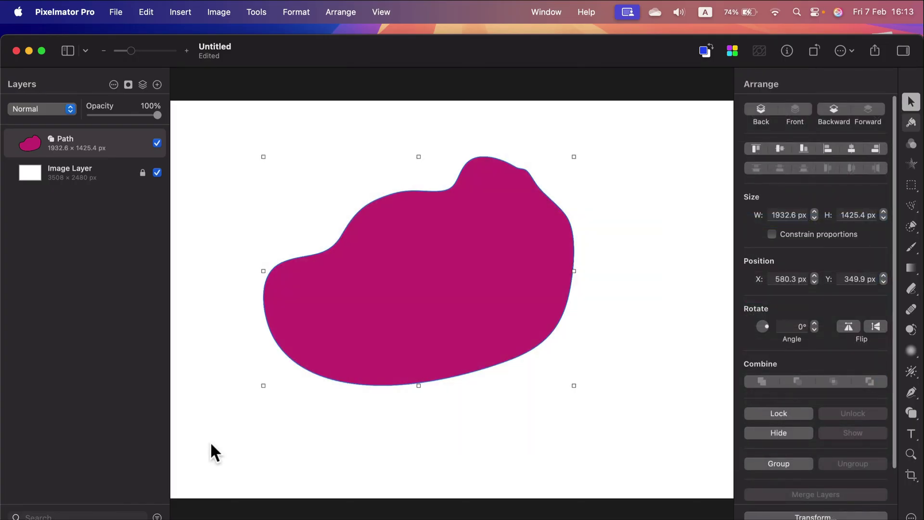
Delete the magenta Path layer and move the app window up beneath the menu bar.
key(Delete)
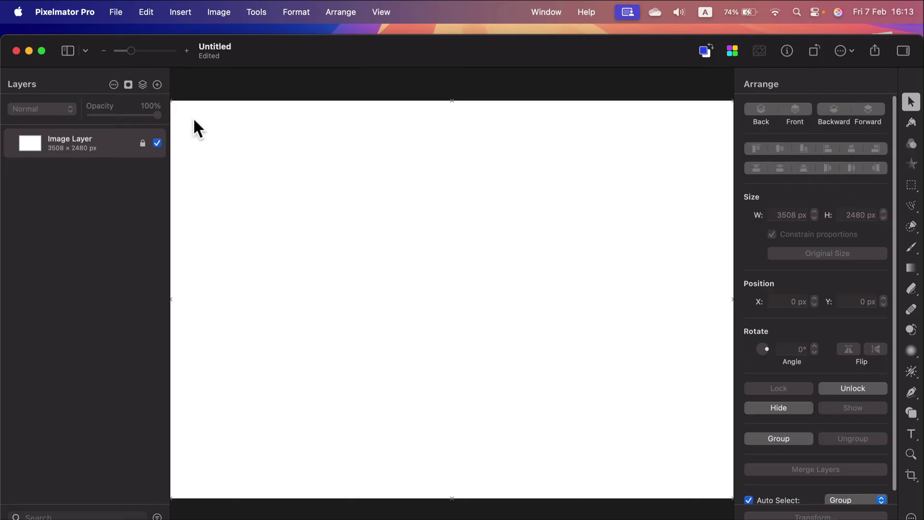
drag(286, 53, 286, 31)
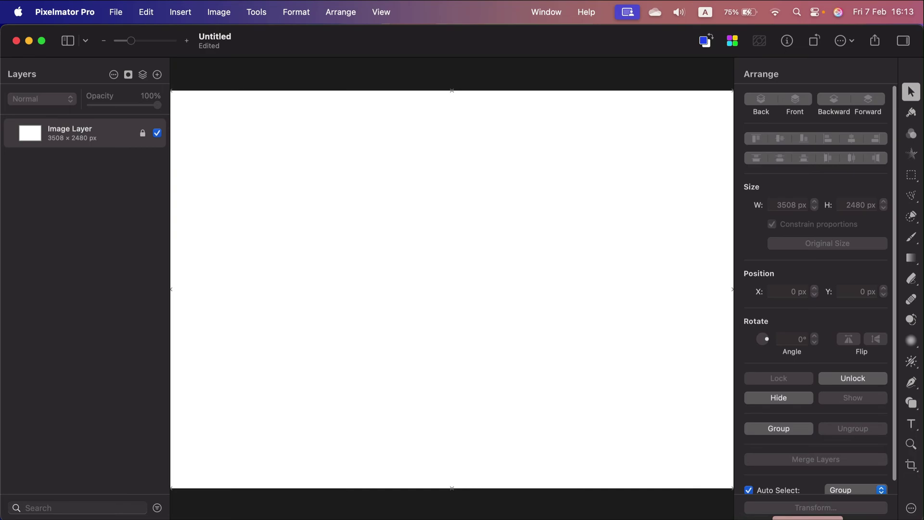
Drop the House photo onto the canvas, scale it to 2925 × 1950 px, and shift it right.
drag(616, 516, 504, 140)
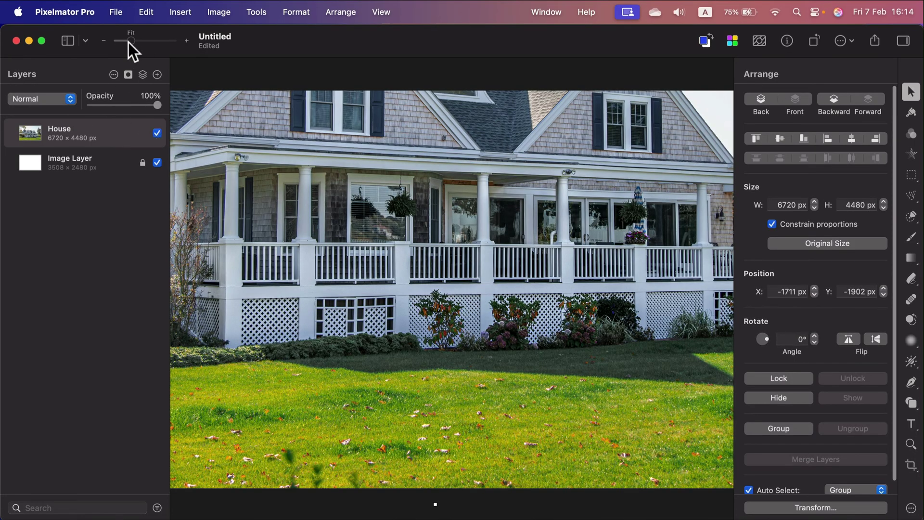
drag(130, 42, 121, 42)
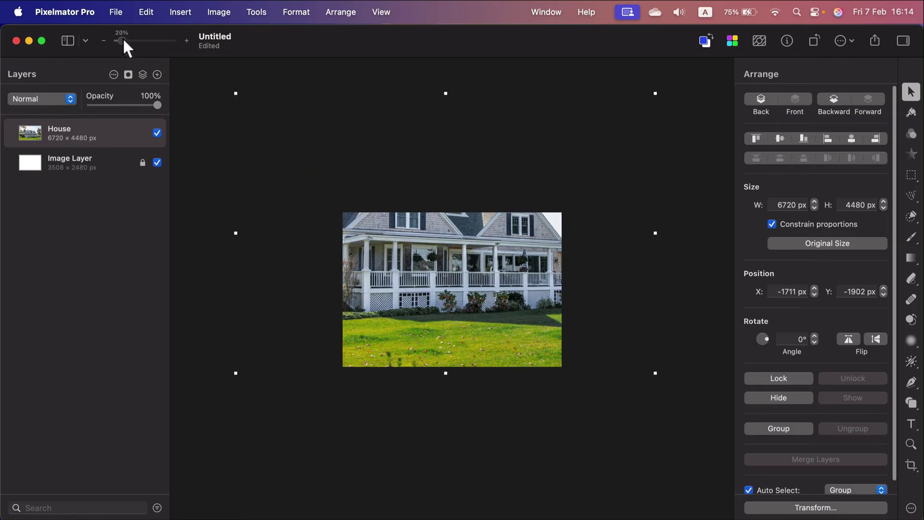
drag(573, 175, 497, 339)
mouse_move(119, 40)
mouse_down()
mouse_move(148, 41)
mouse_move(129, 40)
mouse_up()
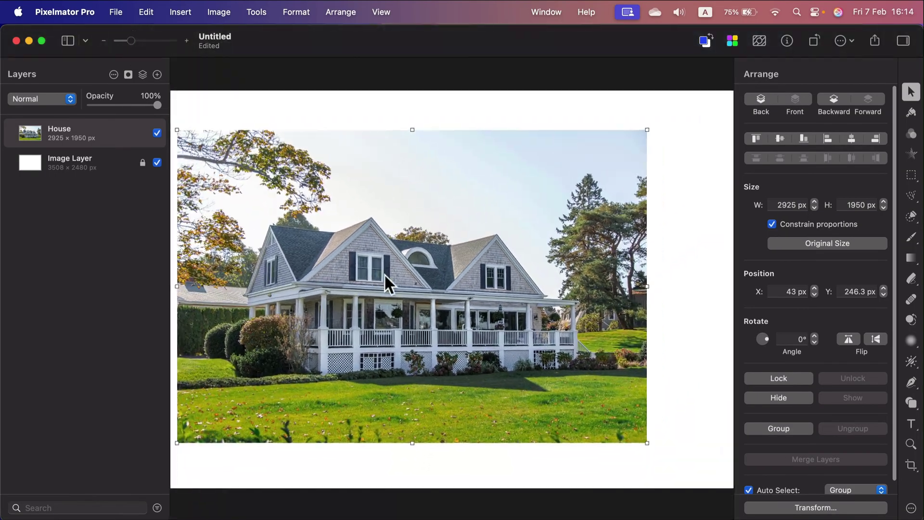
drag(391, 276, 432, 279)
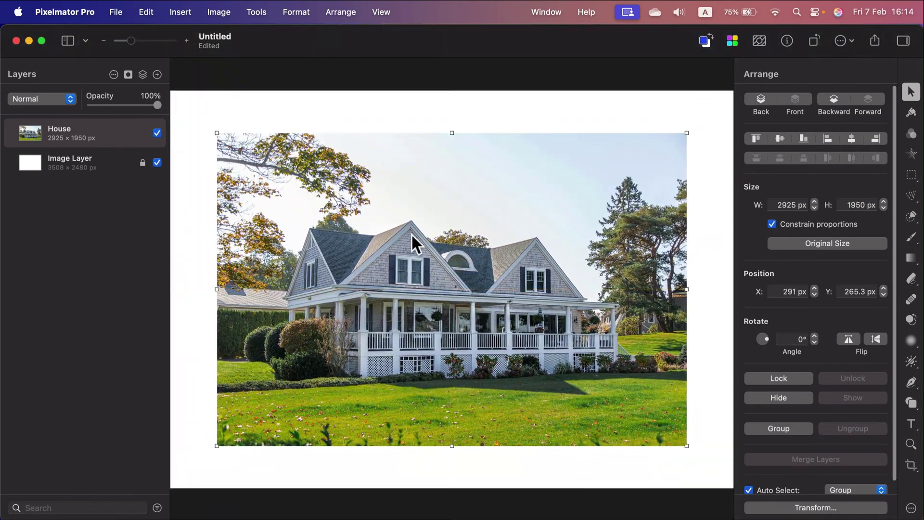
Mask the House photo with a custom heart shape.
click(128, 74)
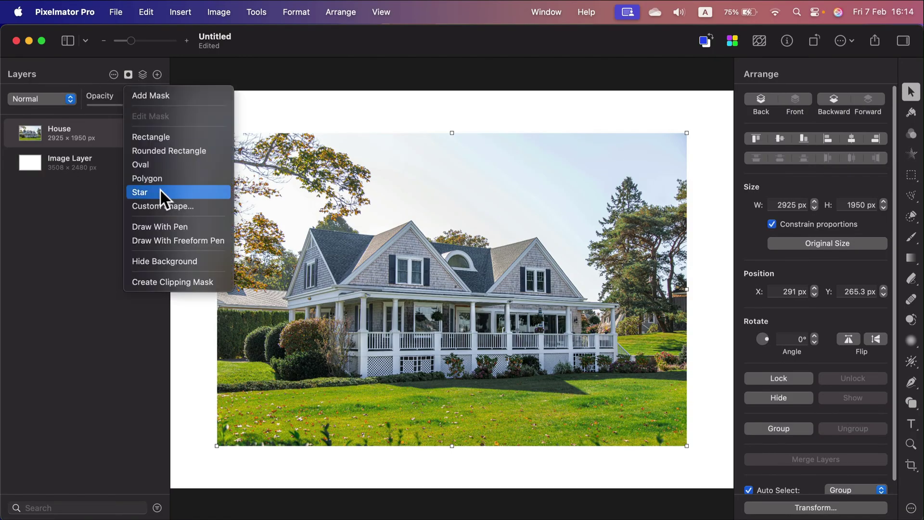
click(155, 206)
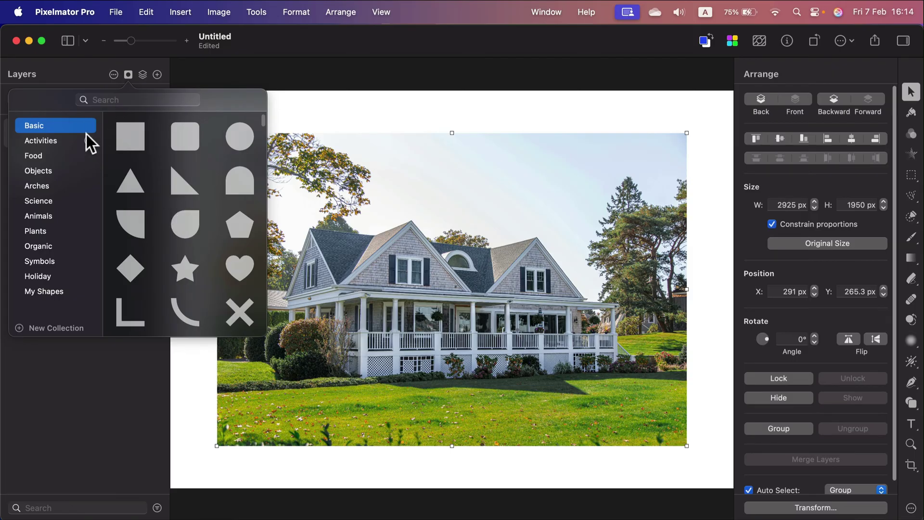
click(240, 268)
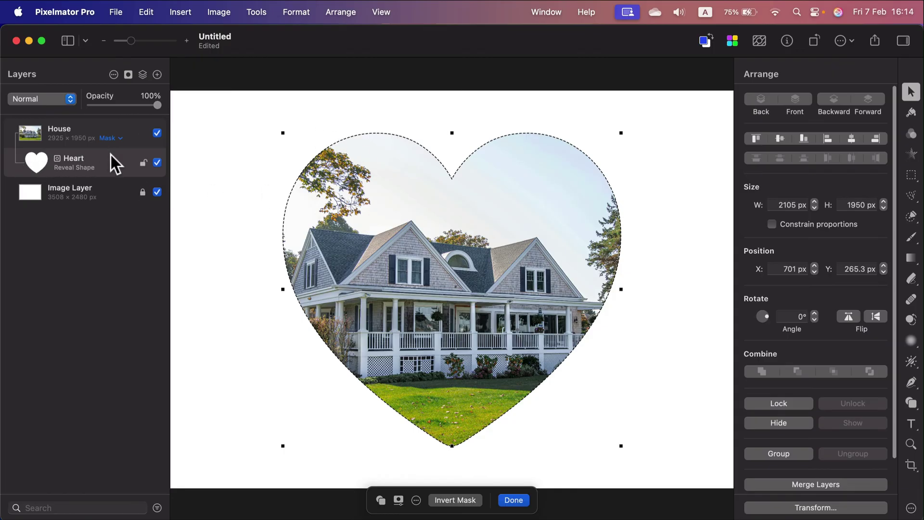
Replace the heart mask with the Organic Squiggle 2 shape and finish the mask.
click(380, 500)
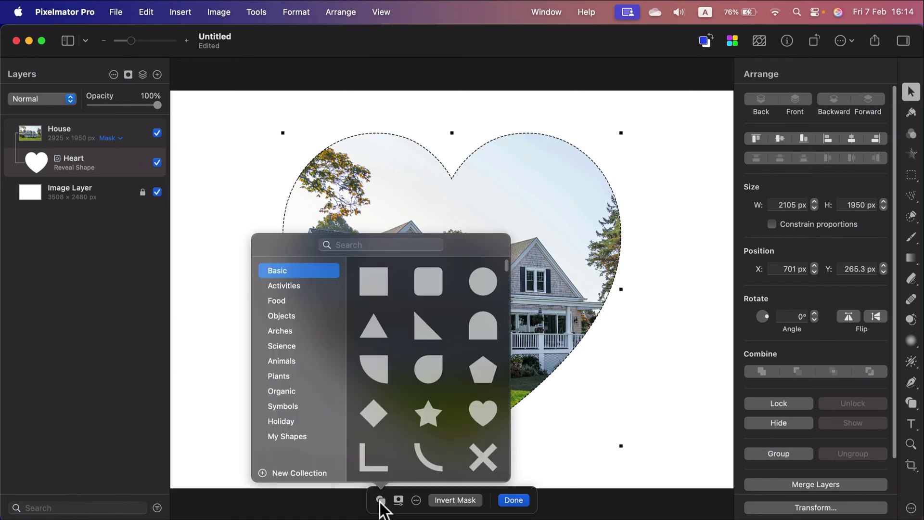
click(302, 391)
click(376, 373)
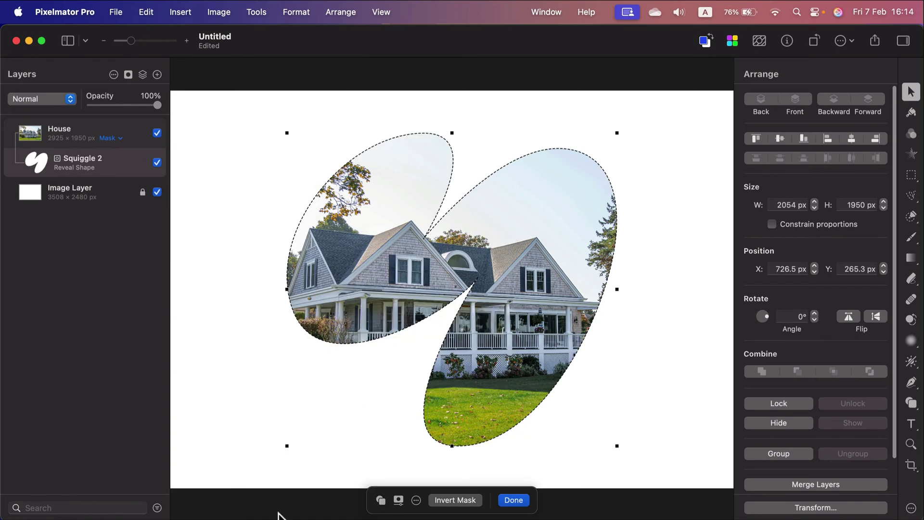
click(514, 500)
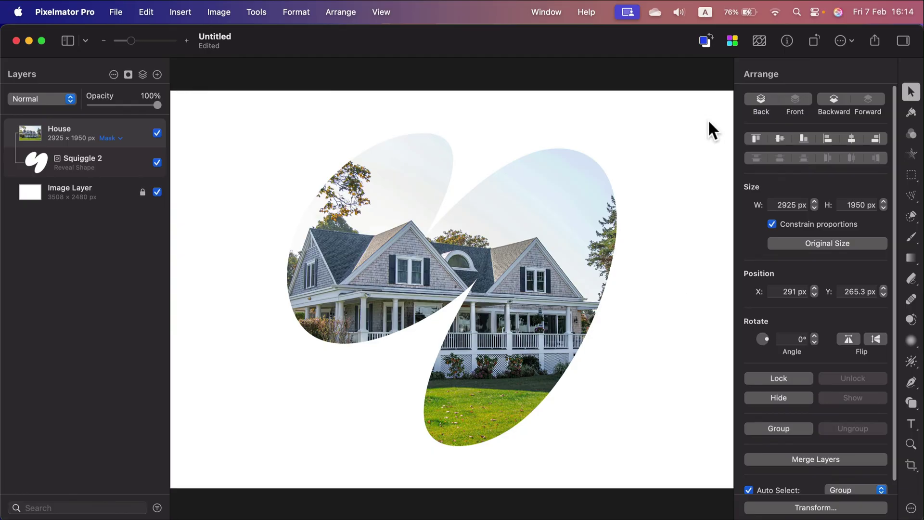